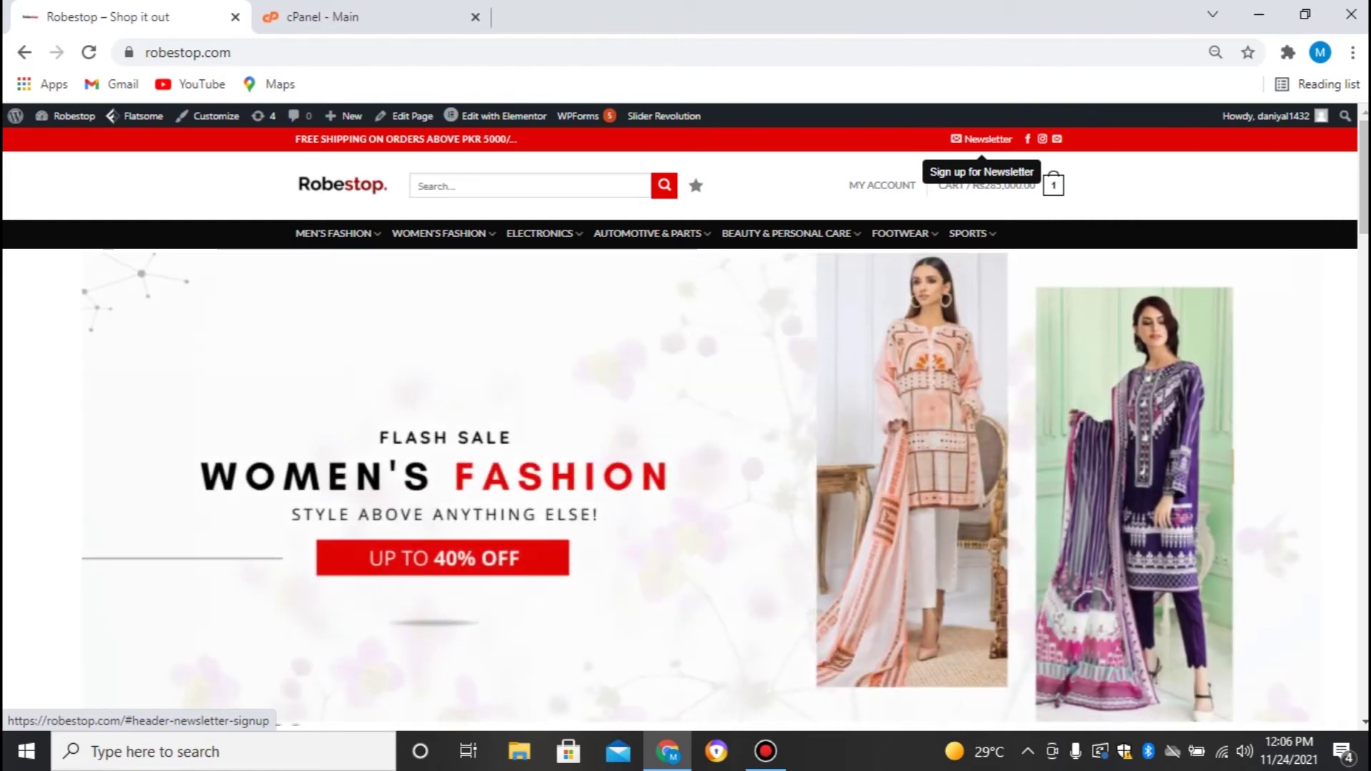
# Go from the Robestop site to the WordPress Dashboard and open Plugins > Add New
pyautogui.moveTo(71, 115)
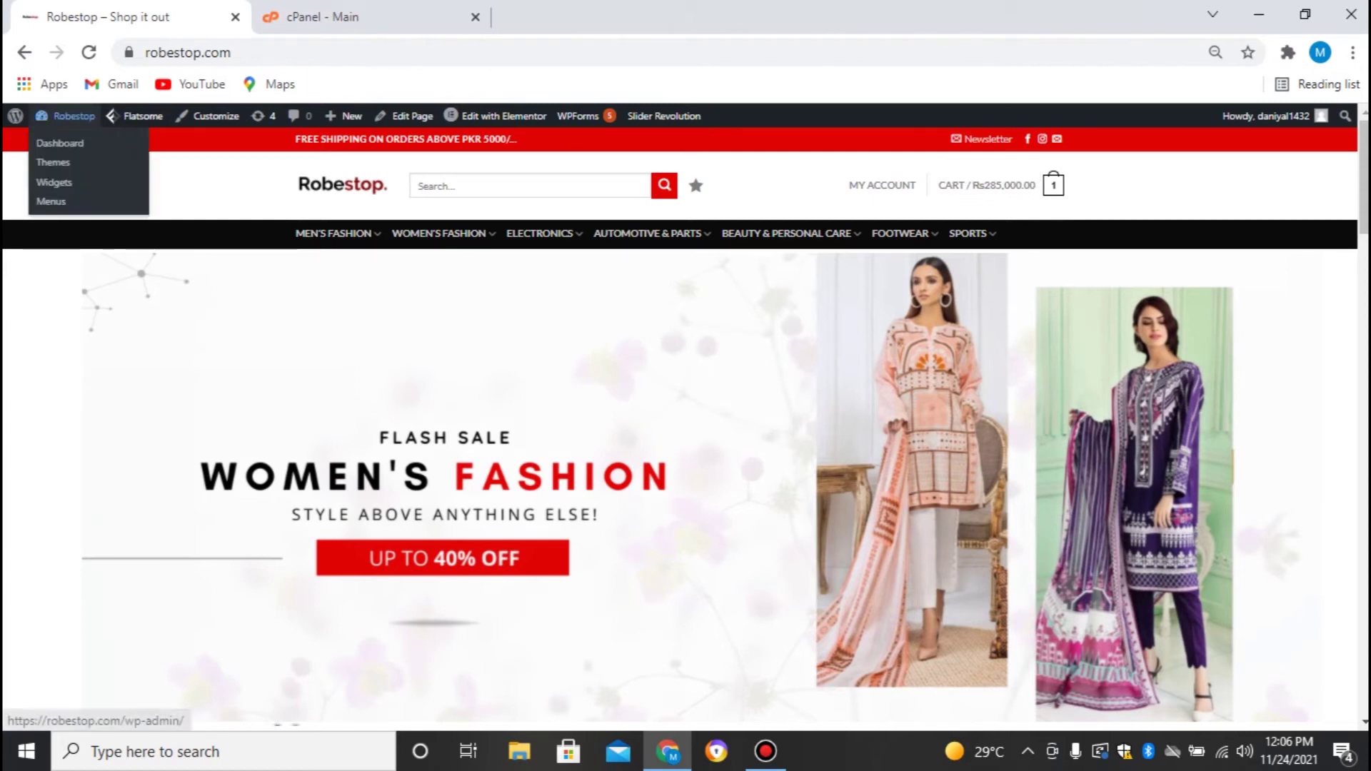
pyautogui.click(60, 143)
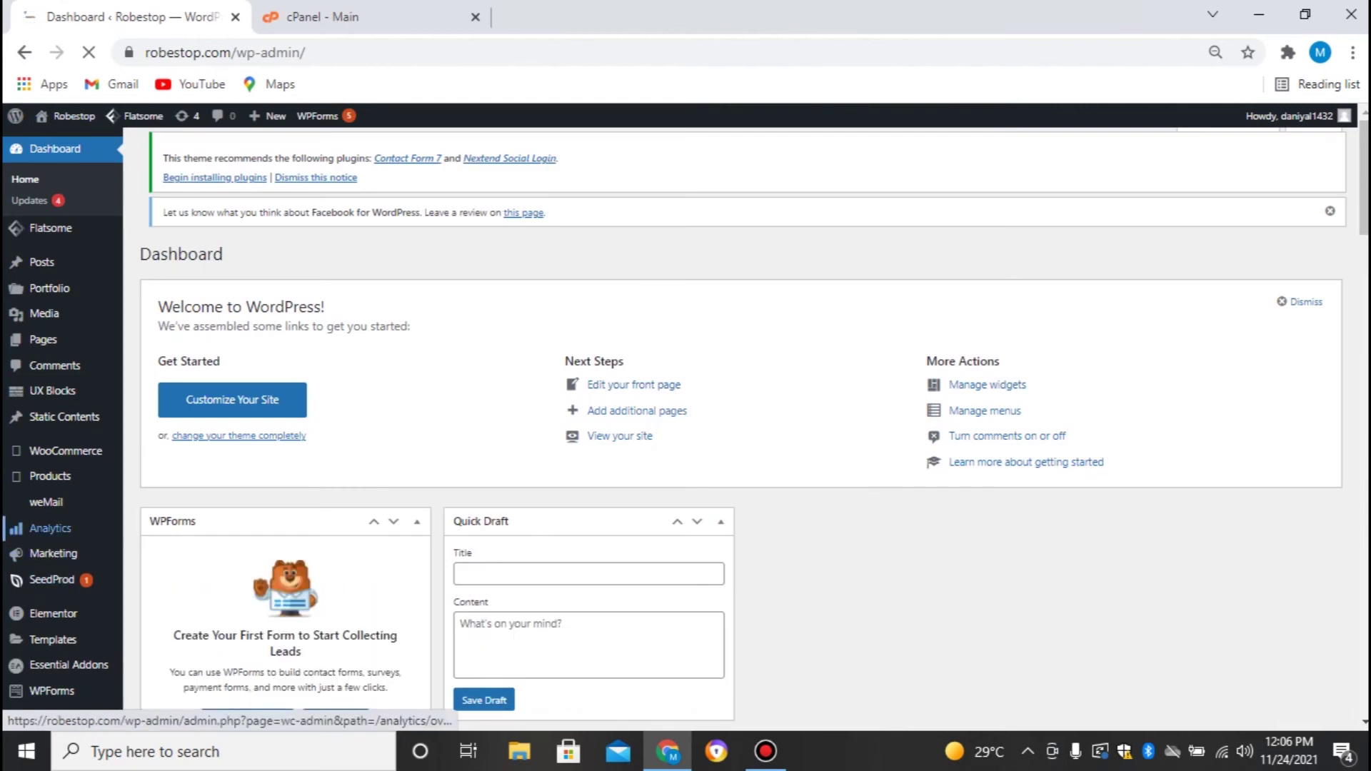
pyautogui.scroll(-3, 49, 553)
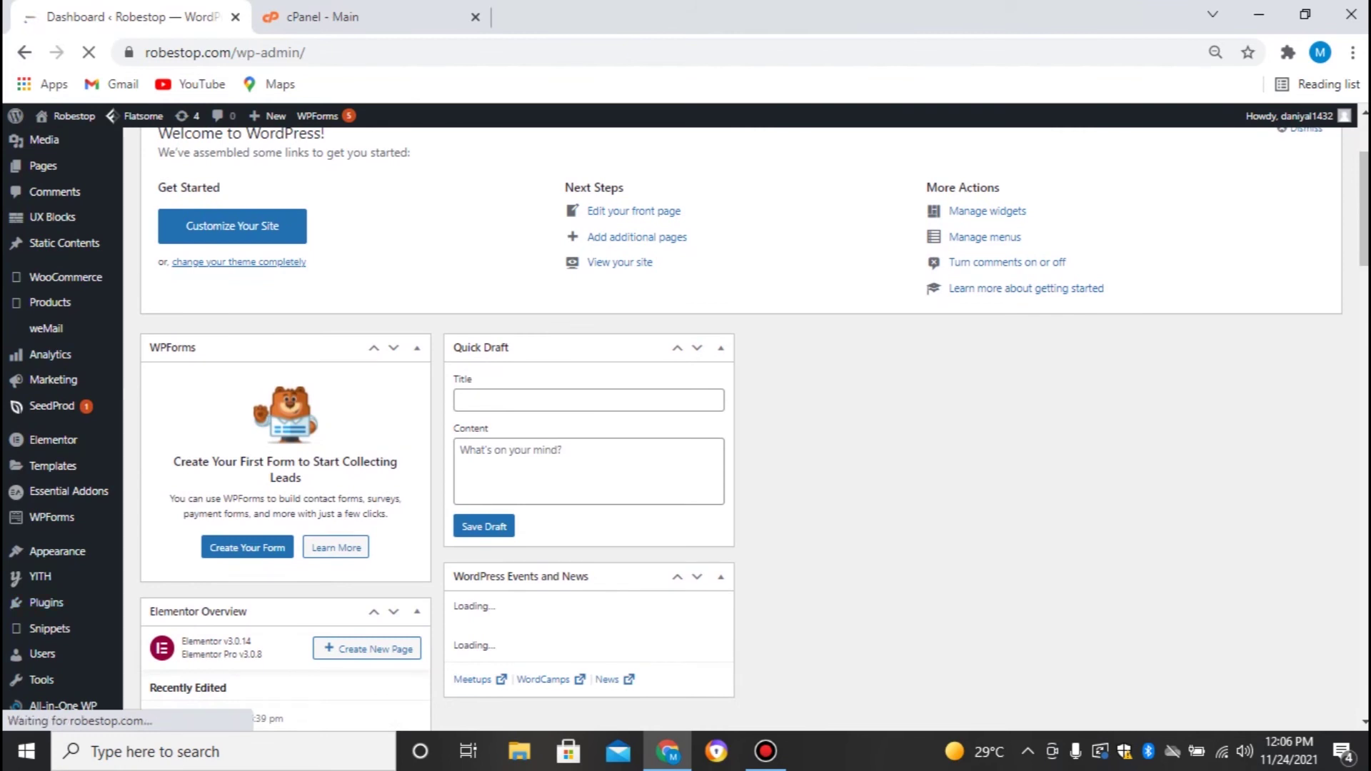
pyautogui.scroll(-2, 15, 578)
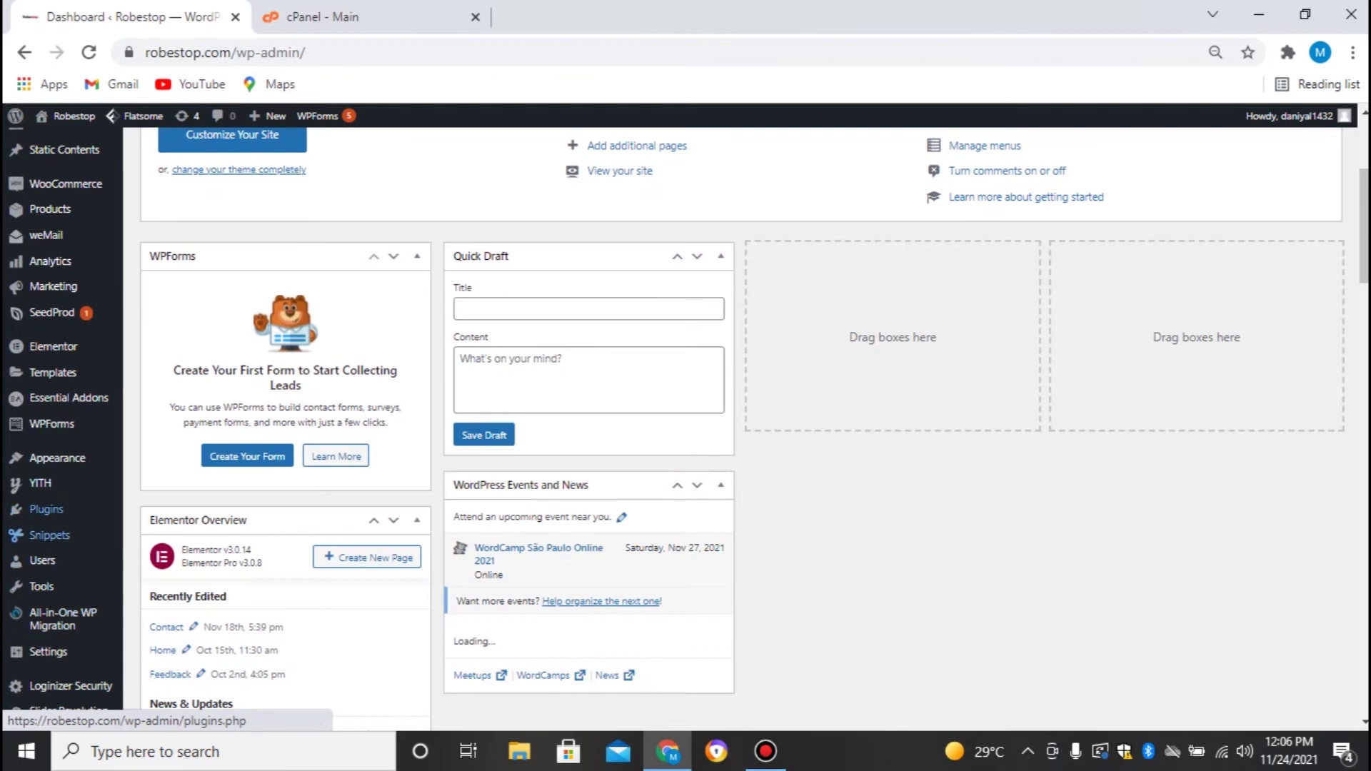
pyautogui.moveTo(45, 509)
pyautogui.click(157, 533)
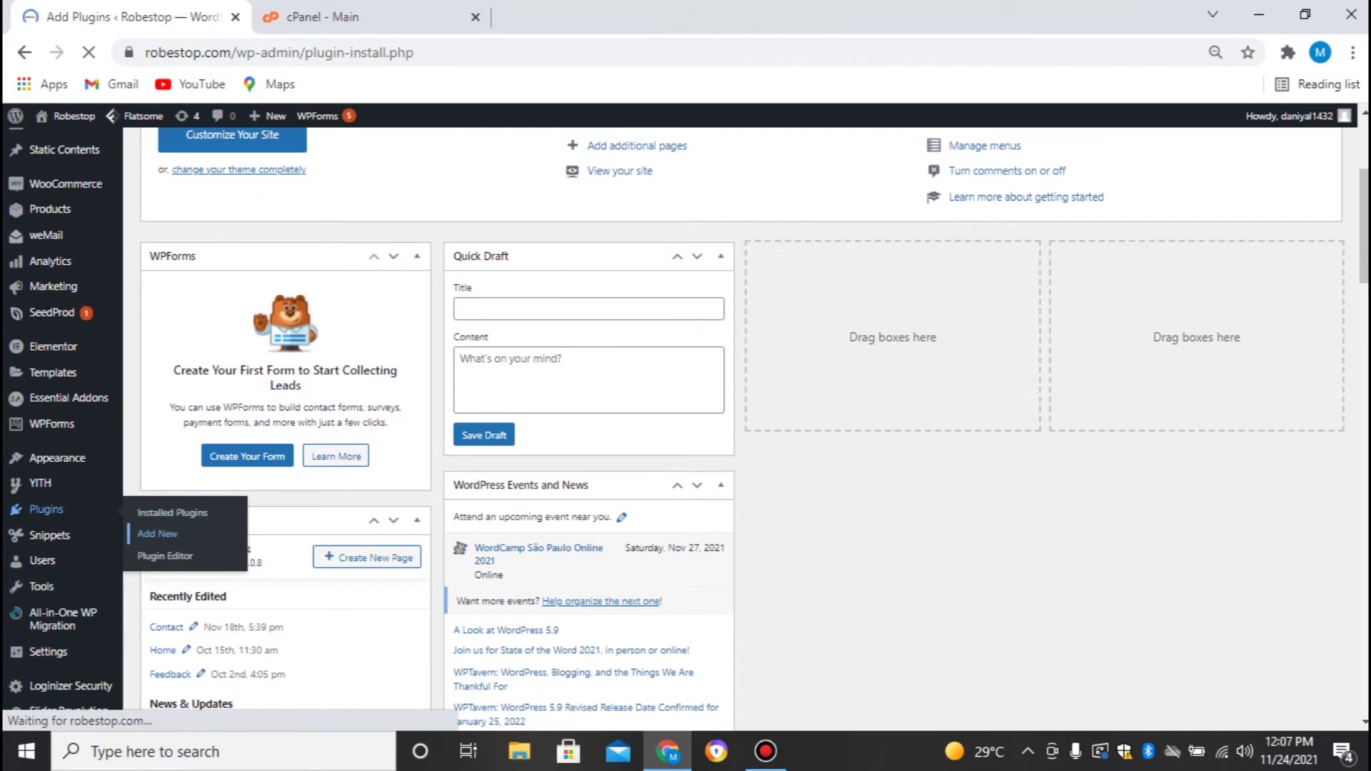
pyautogui.scroll(-1, 741, 428)
pyautogui.scroll(1, 741, 428)
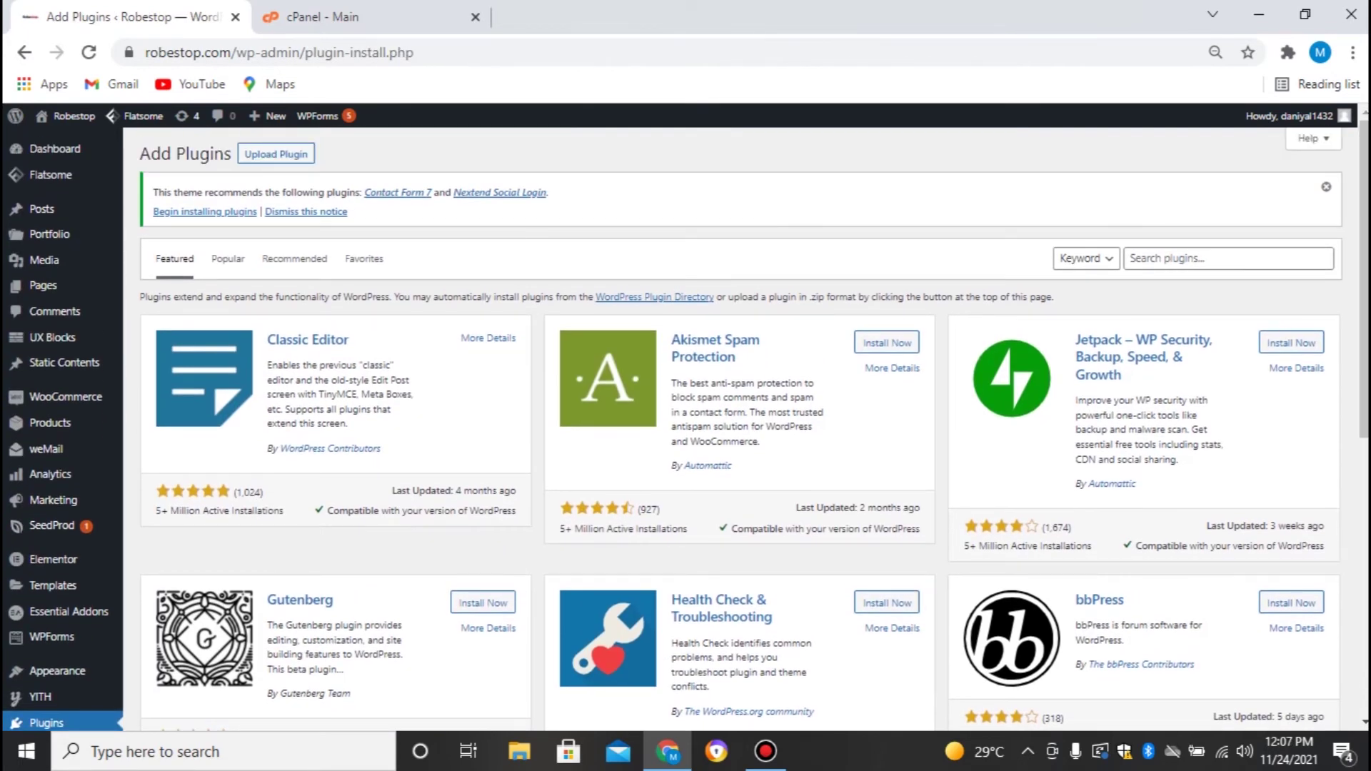
# Search plugins for 'easy wp smtp', then install and activate Easy WP SMTP
pyautogui.click(1228, 258)
pyautogui.write('easy wp ')
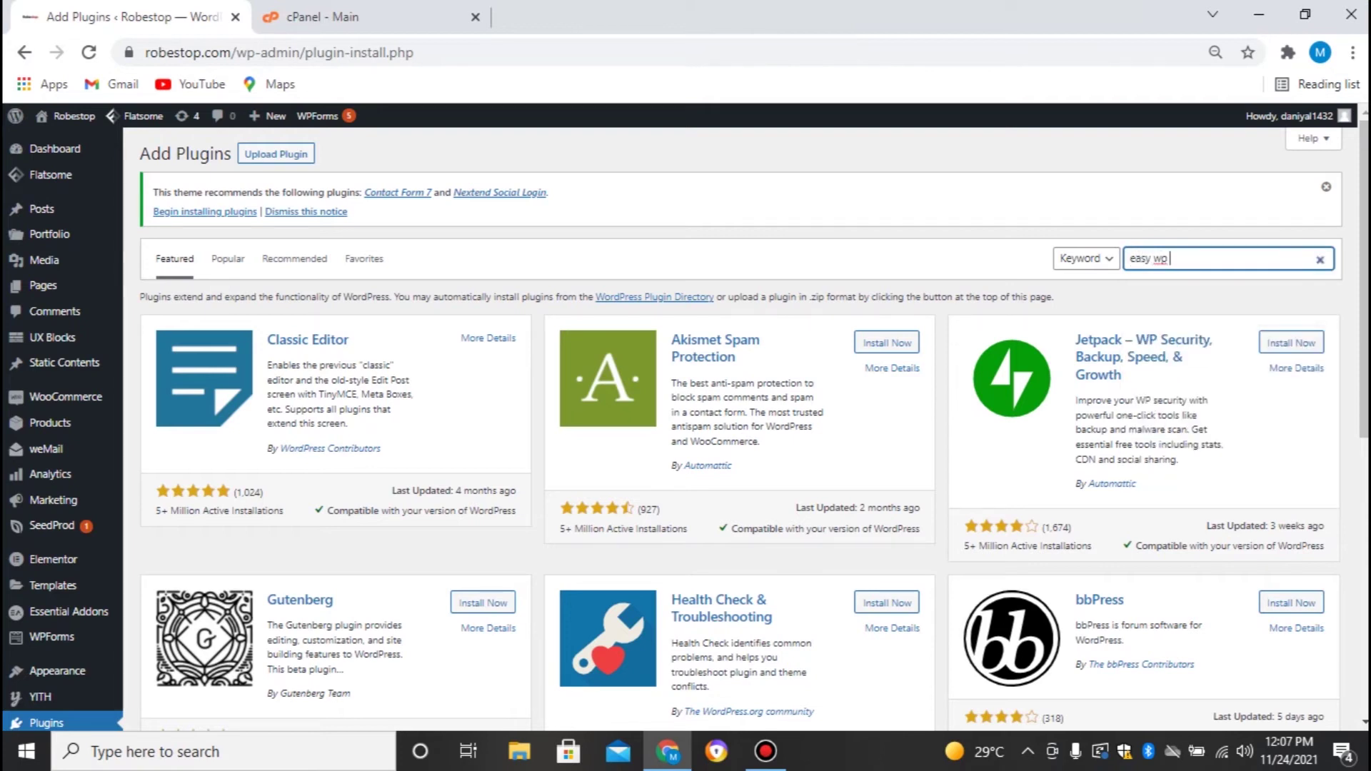
pyautogui.write('sm')
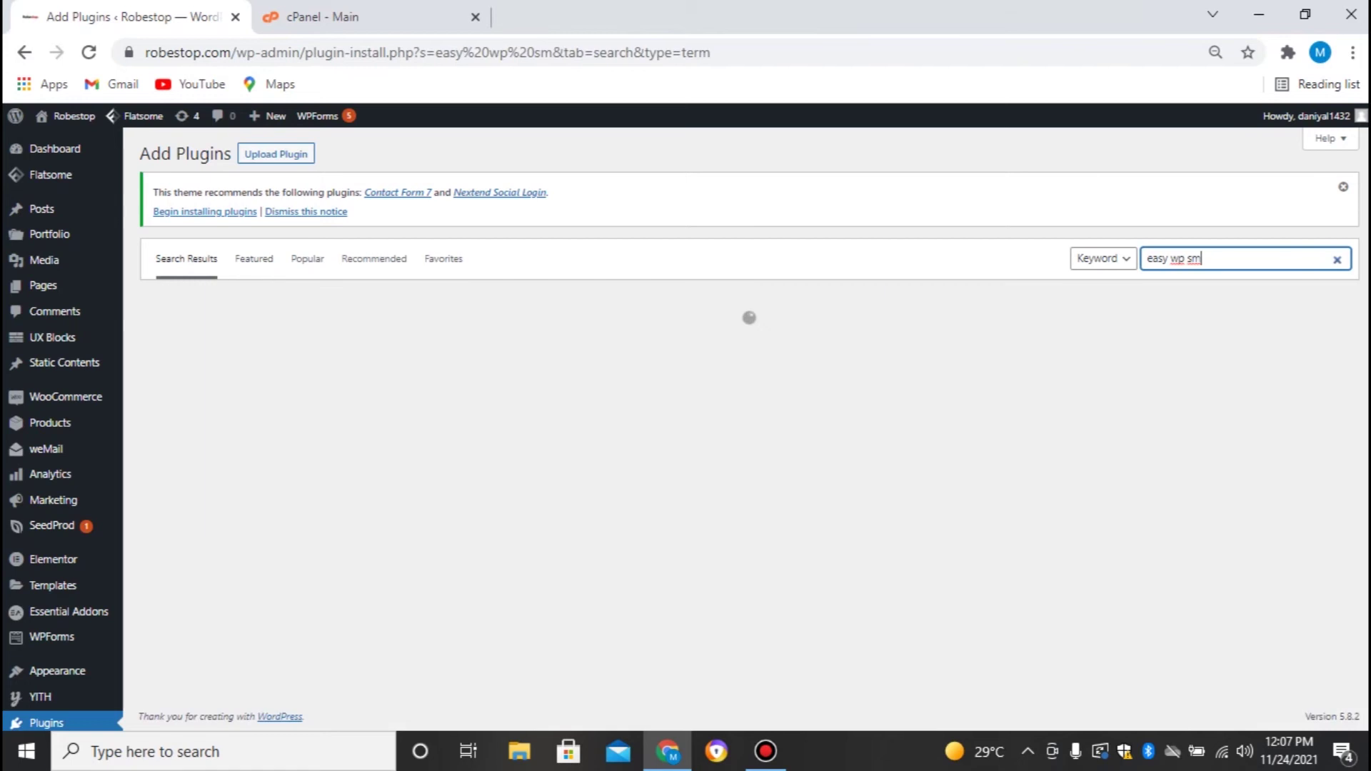
pyautogui.write('tp')
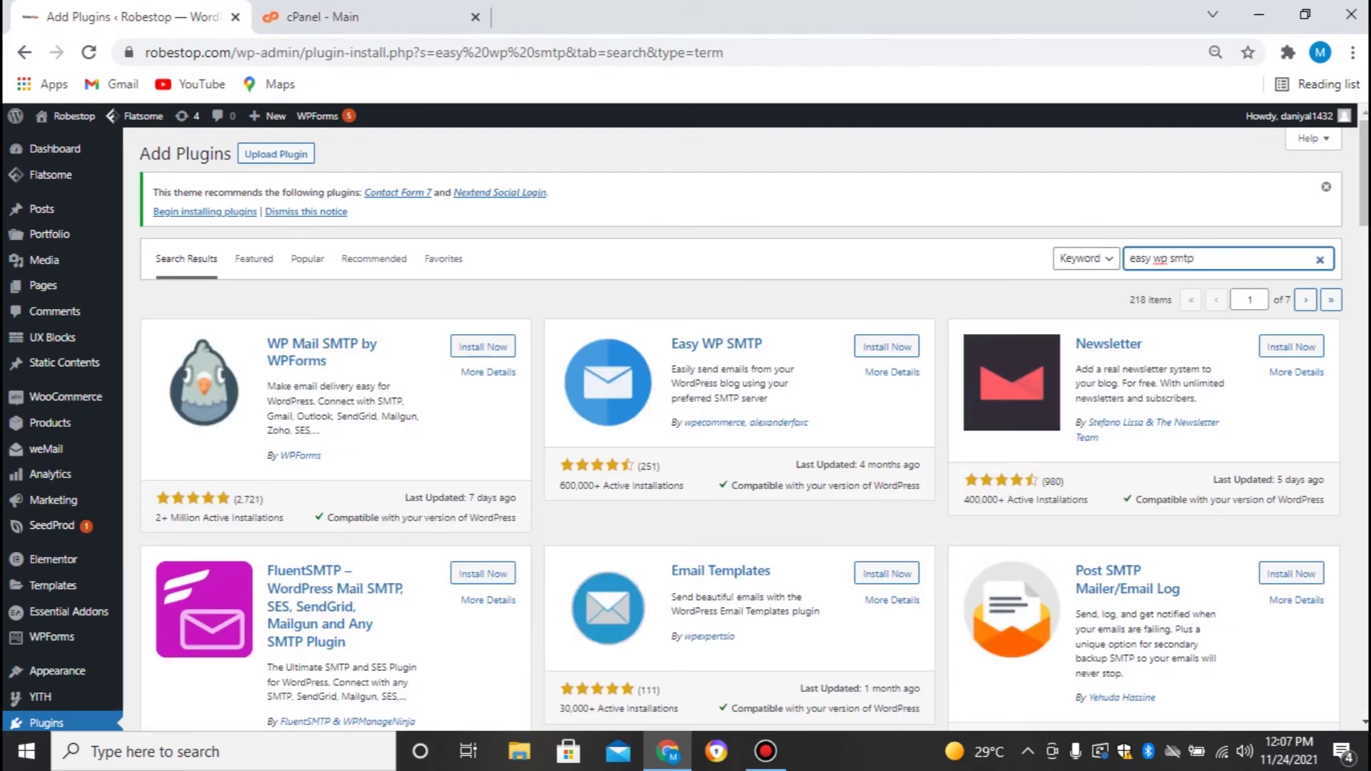
pyautogui.click(887, 347)
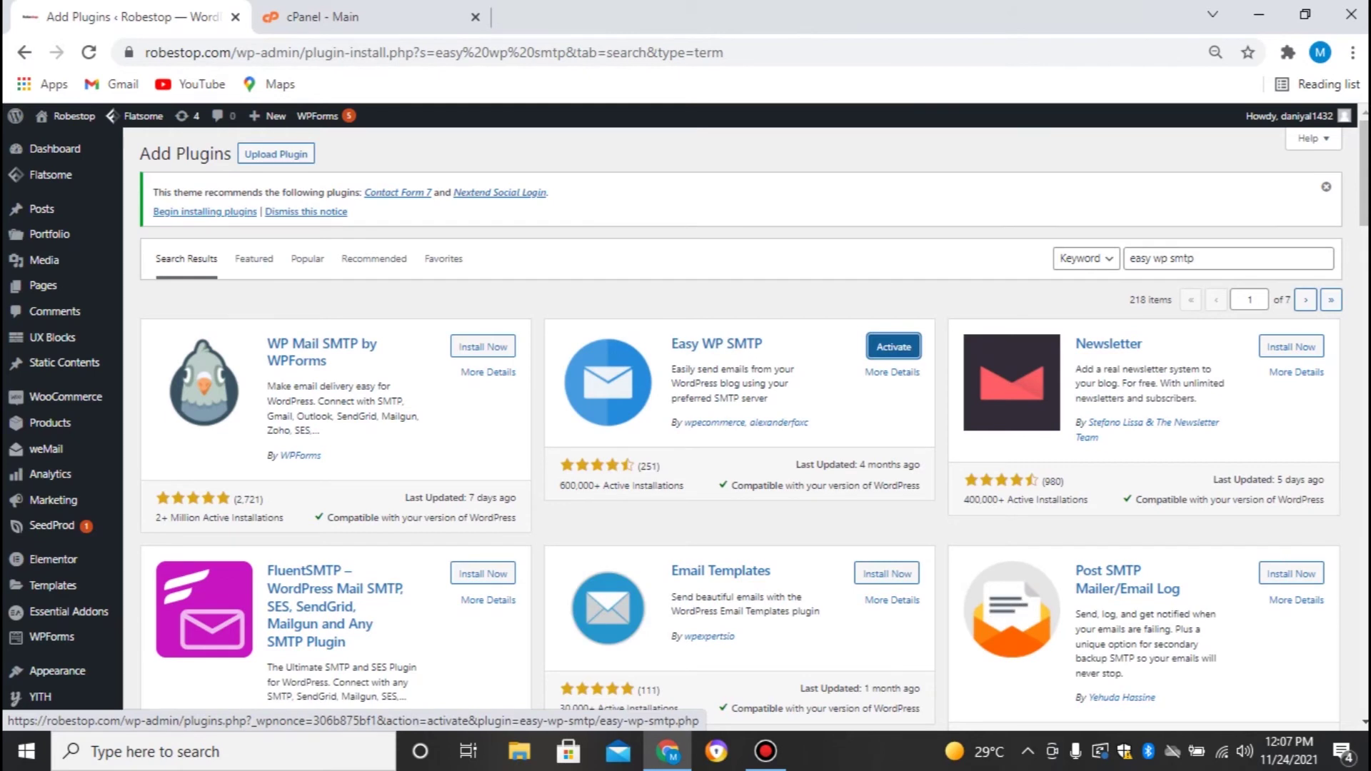
pyautogui.click(893, 346)
pyautogui.scroll(-3, 742, 428)
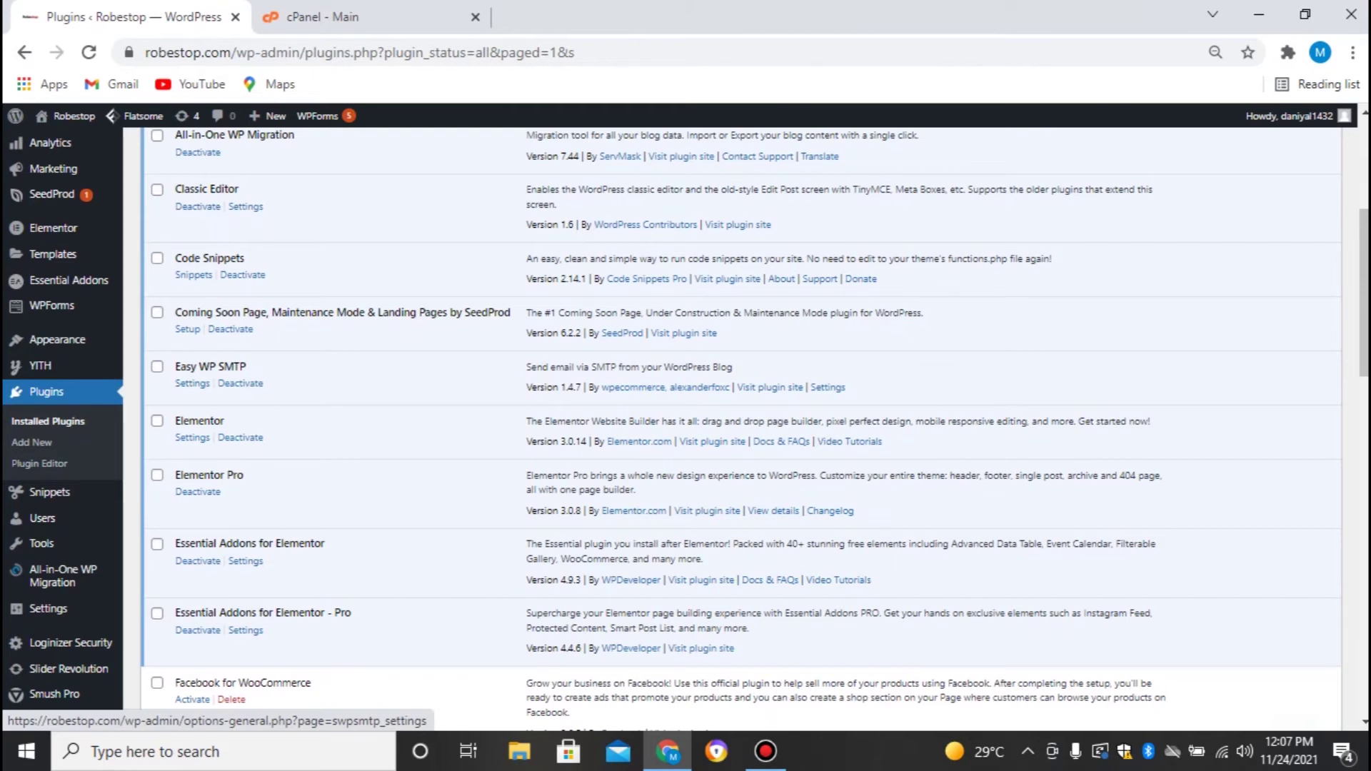
# Open Easy WP SMTP's Settings link and review the default form (smtp.example.com, port 25)
pyautogui.click(192, 384)
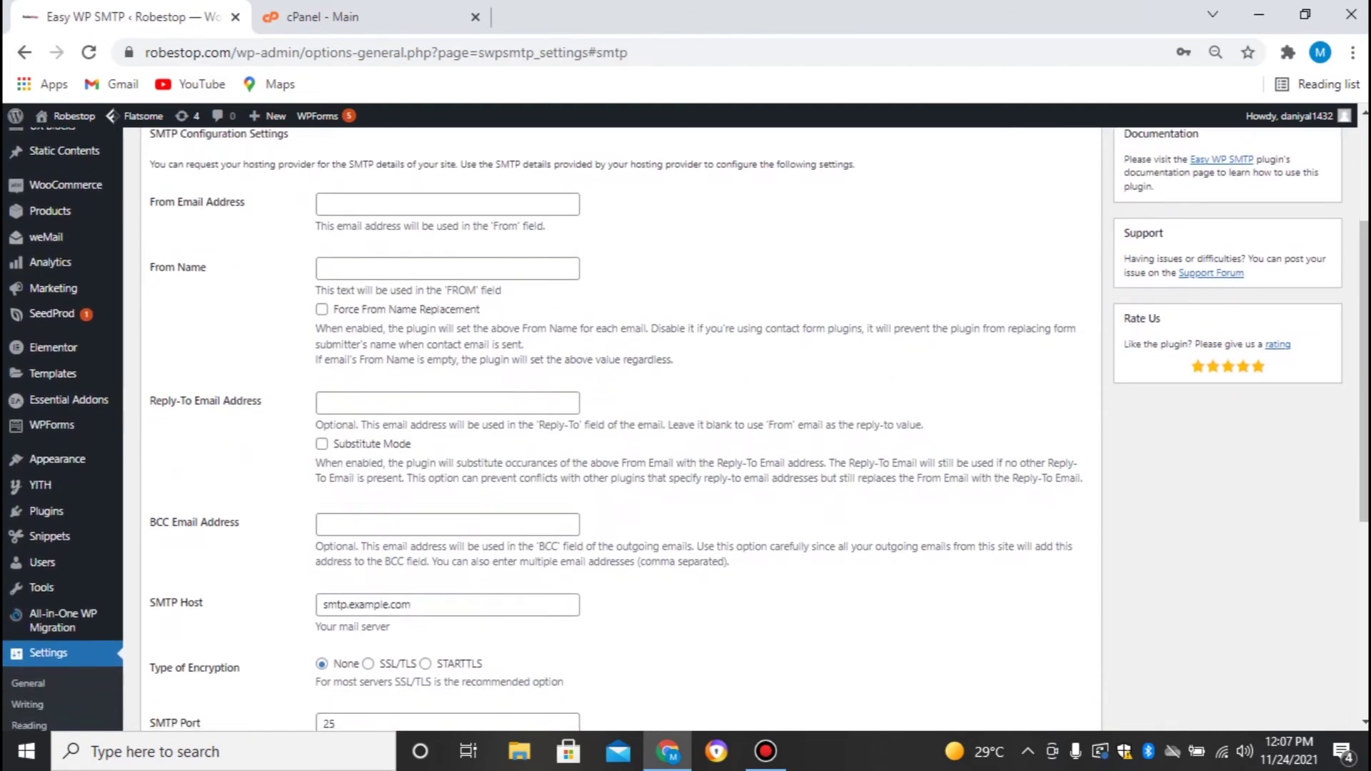
pyautogui.scroll(-3, 686, 428)
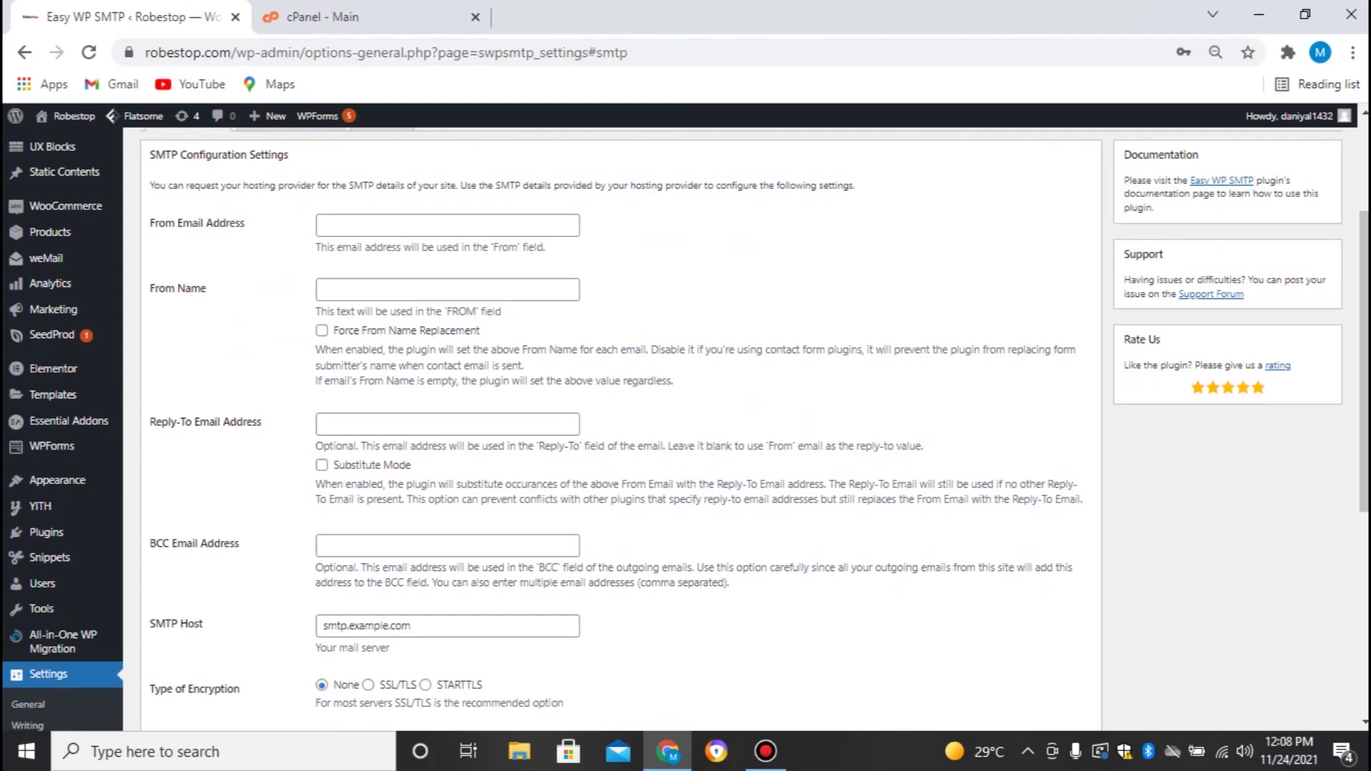
pyautogui.scroll(-3, 685, 428)
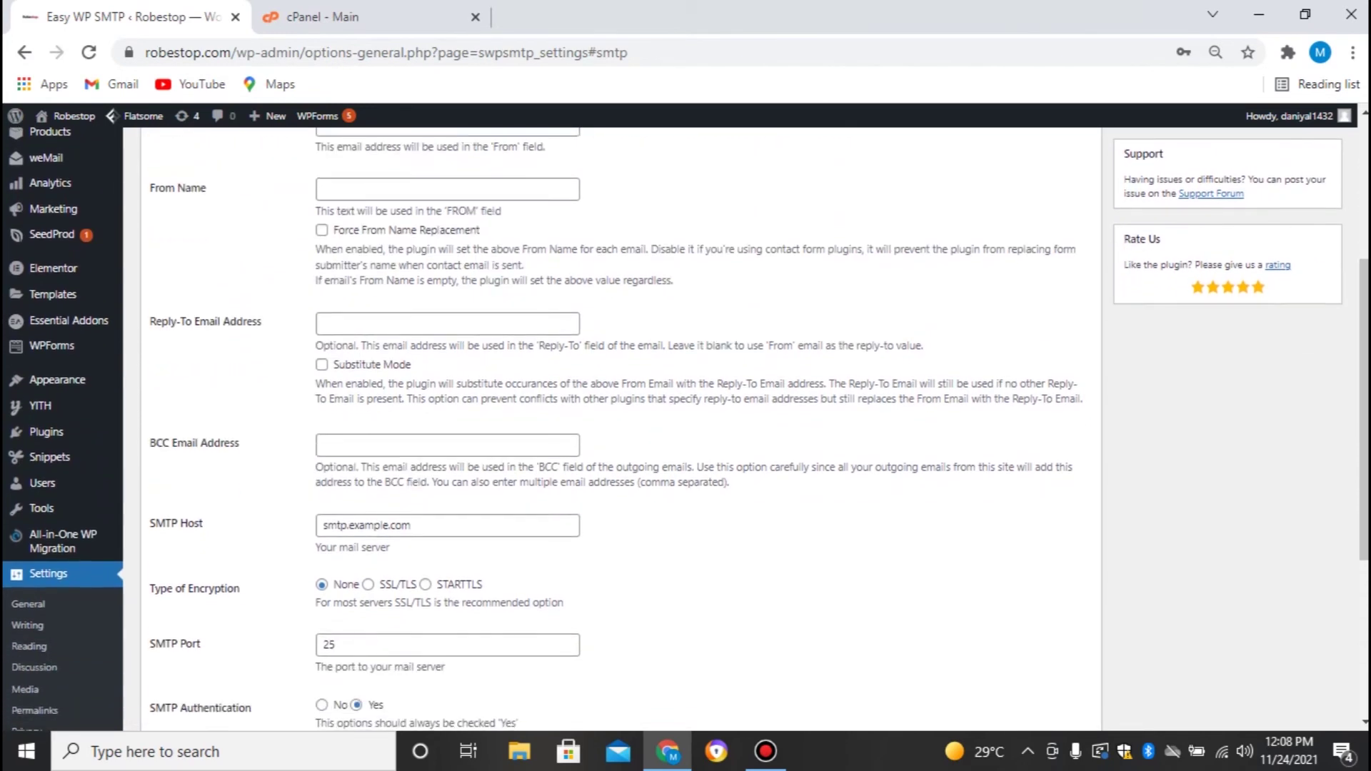
pyautogui.scroll(3, 685, 428)
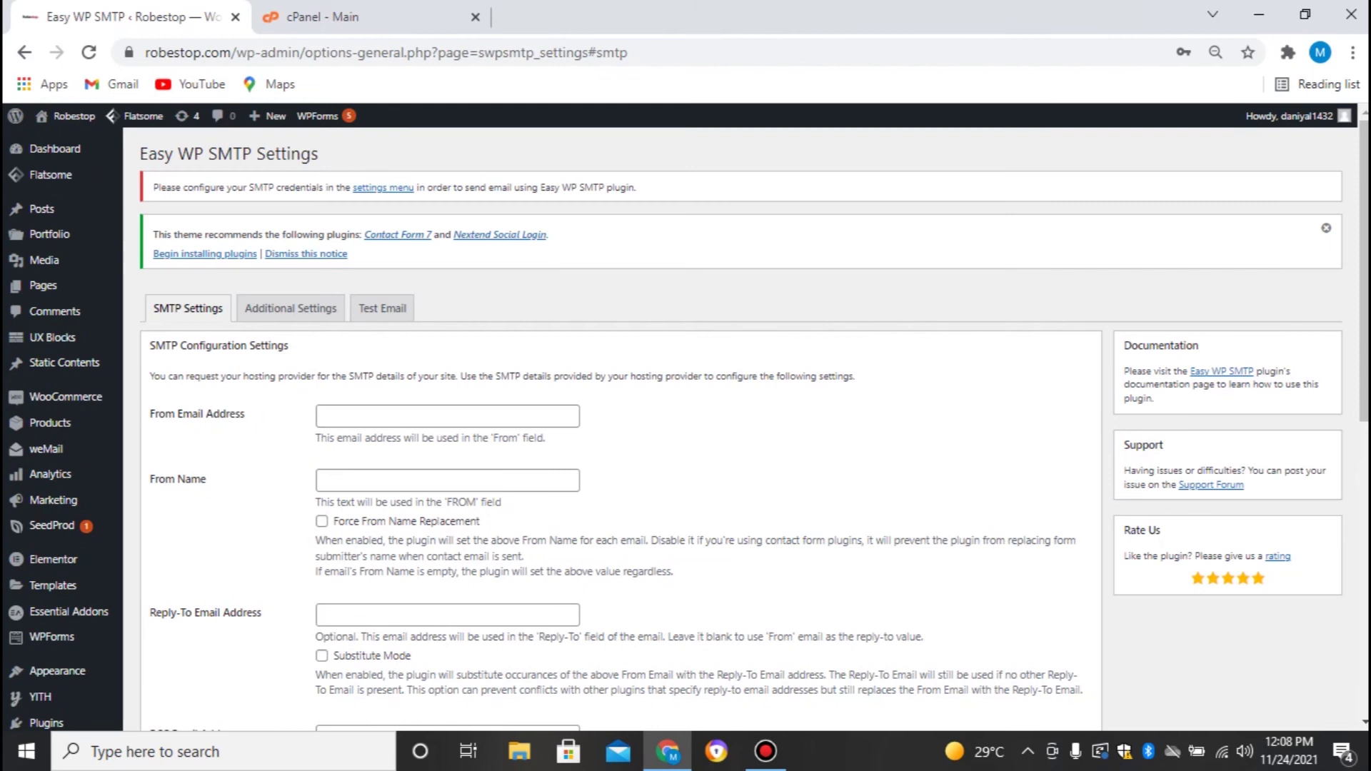
# Enter the site's admin address as From Email and Robestop as From Name
pyautogui.click(448, 416)
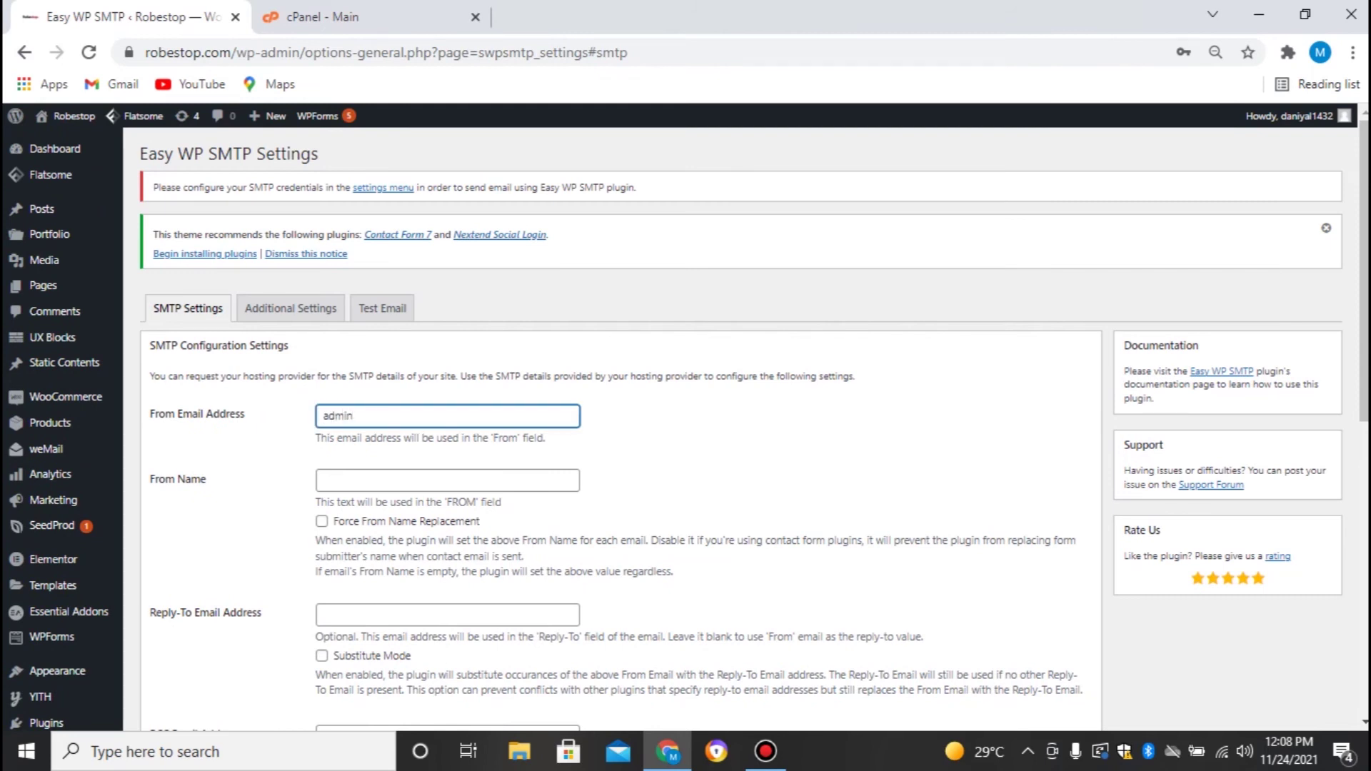
pyautogui.click(447, 480)
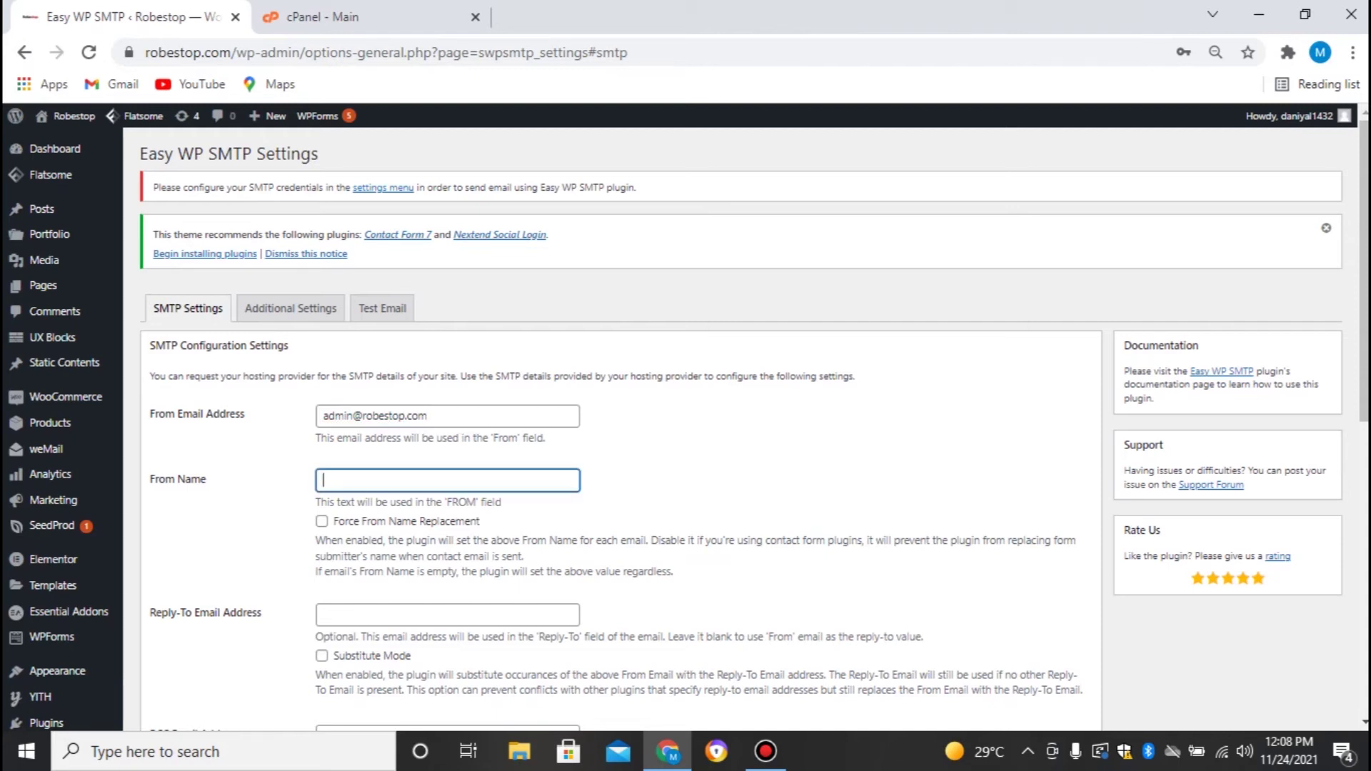
pyautogui.write('Robestop')
pyautogui.scroll(-1, 686, 428)
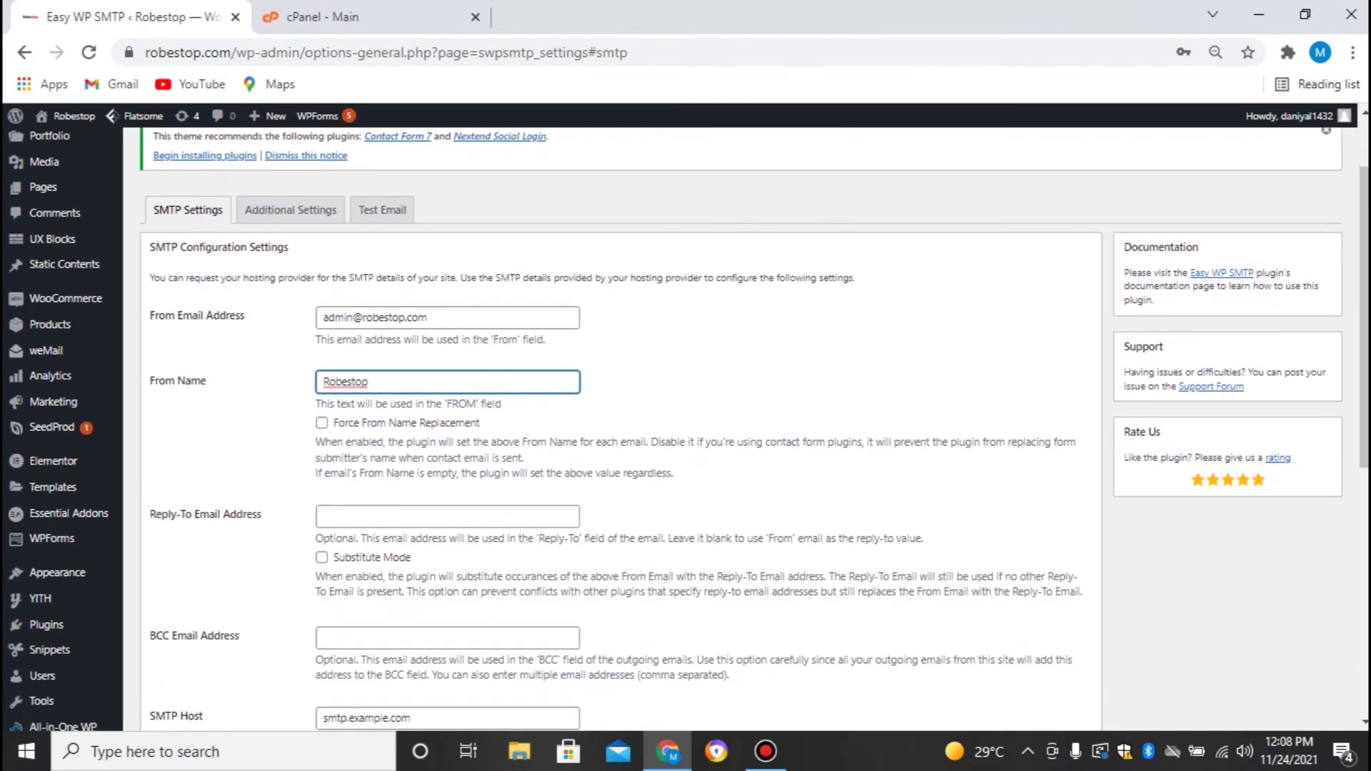
# Fill Reply-To with the admin address and BCC with the site's mail address
pyautogui.click(448, 516)
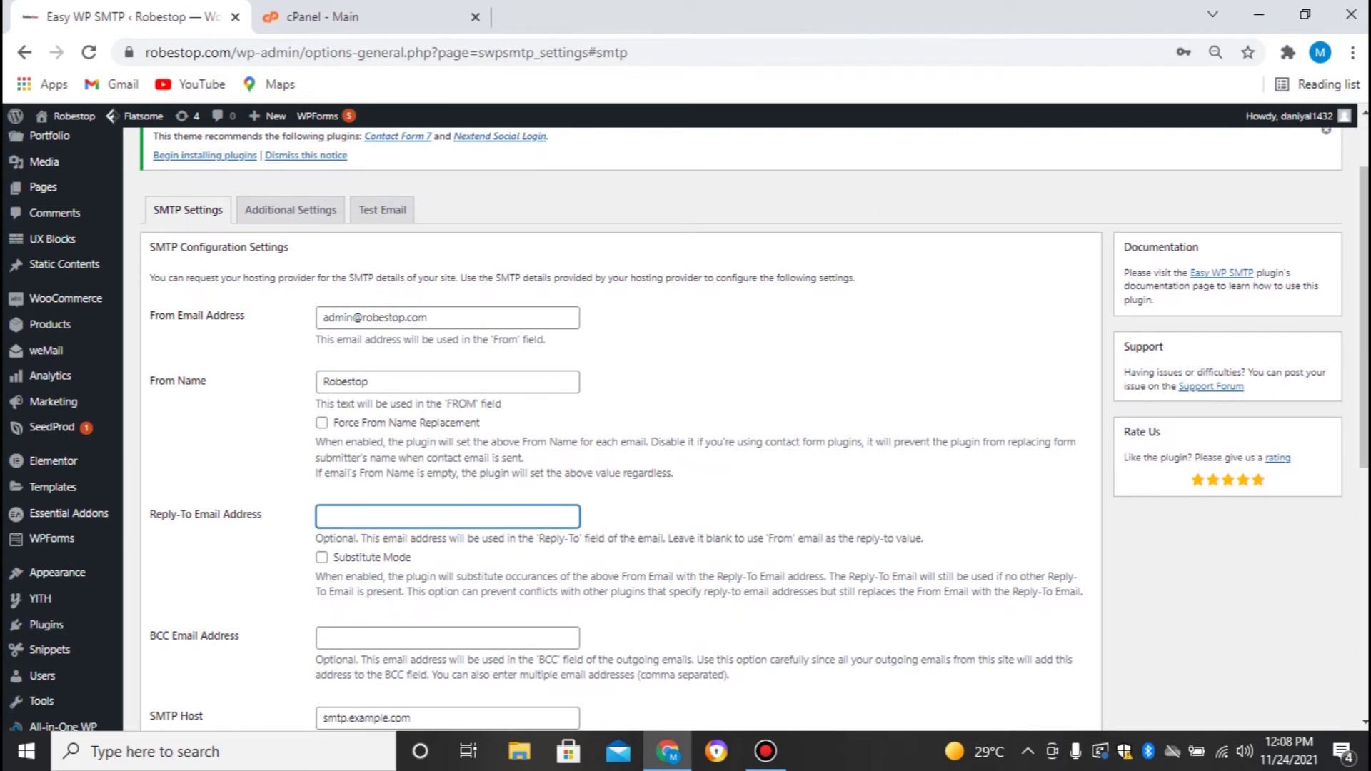
pyautogui.scroll(-3, 685, 429)
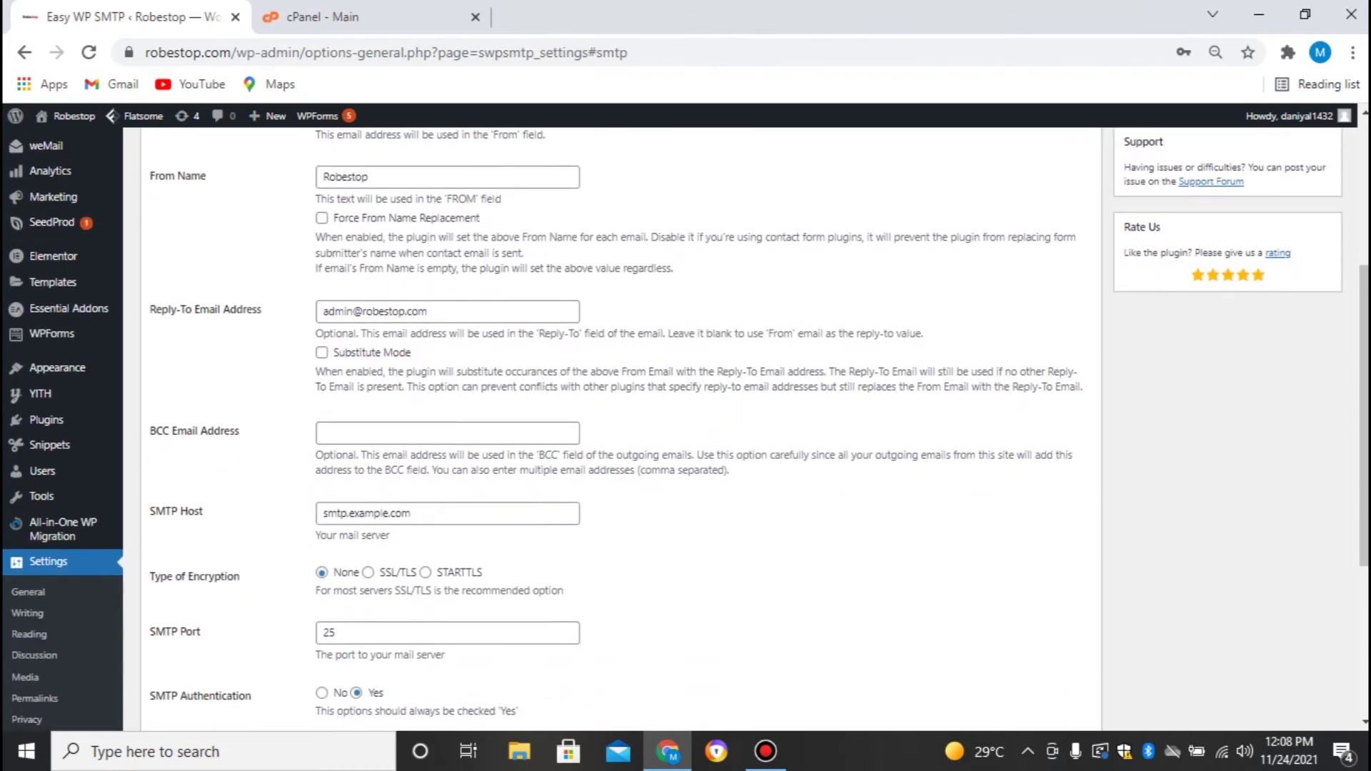
pyautogui.click(446, 432)
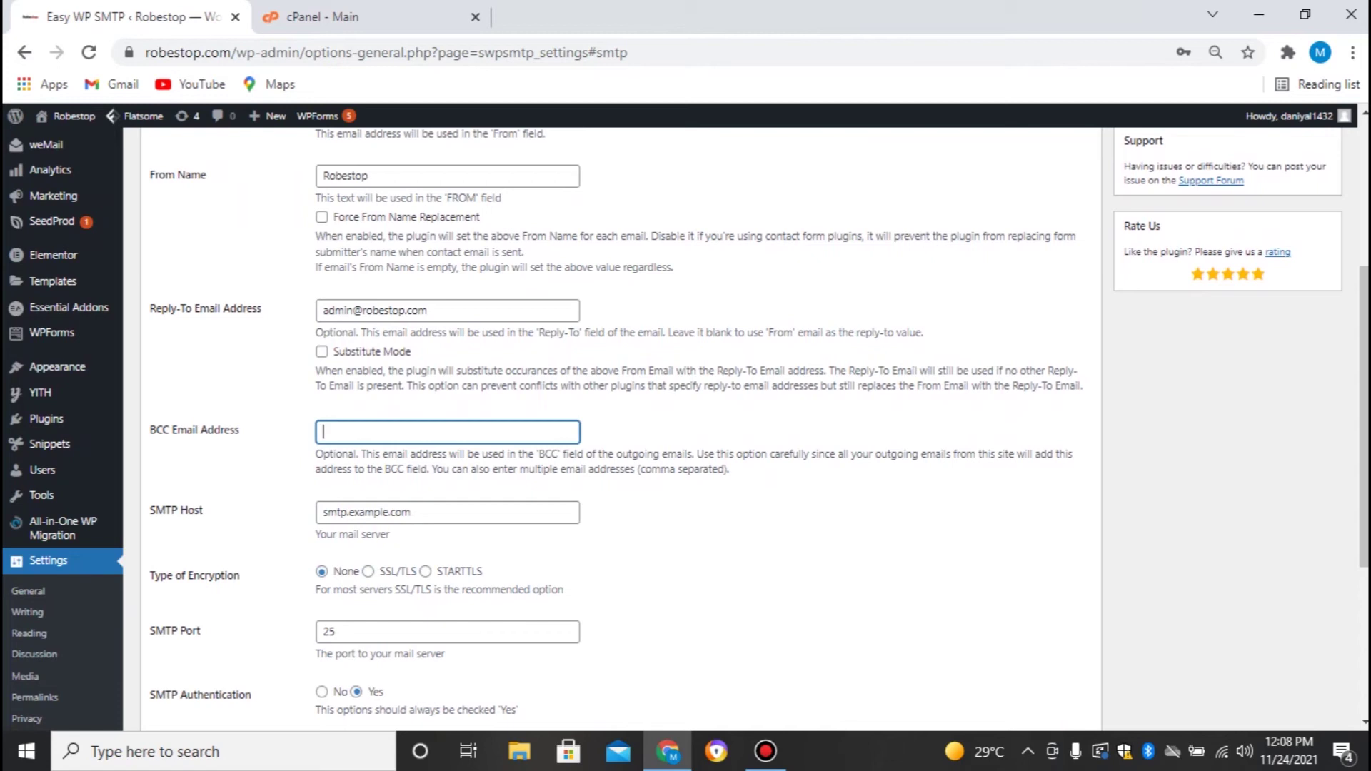
pyautogui.scroll(-2, 685, 429)
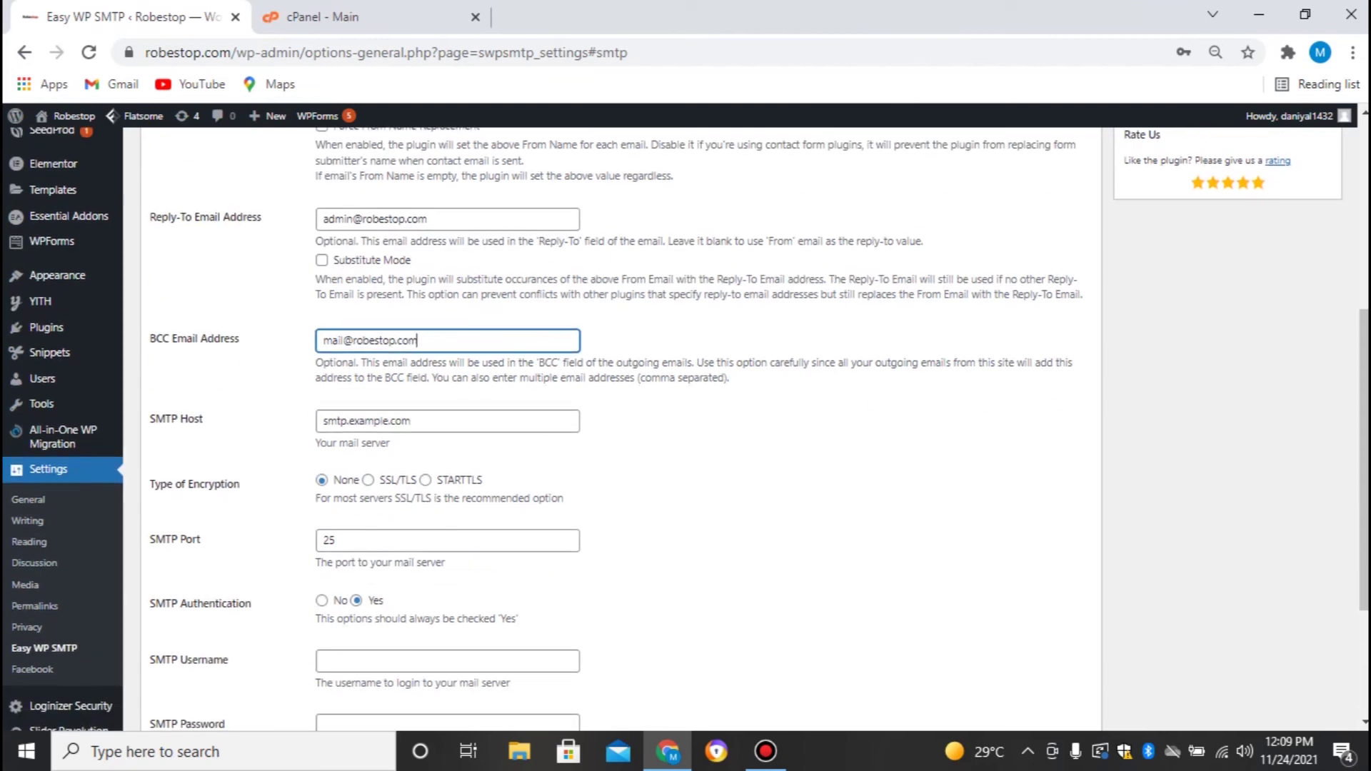
# Select 'example' in the SMTP Host field, then switch to the cPanel - Main tab
pyautogui.doubleClick(378, 421)
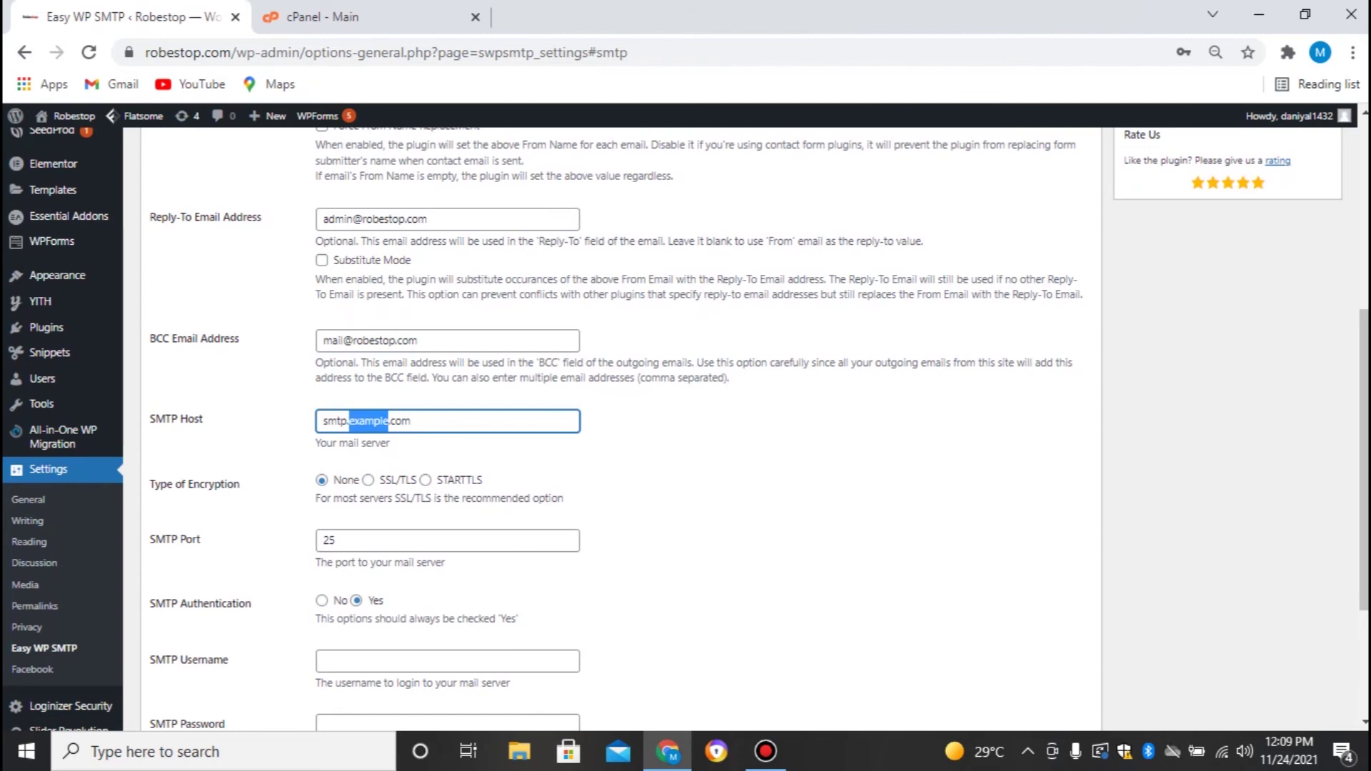
pyautogui.scroll(-1, 685, 428)
pyautogui.click(321, 17)
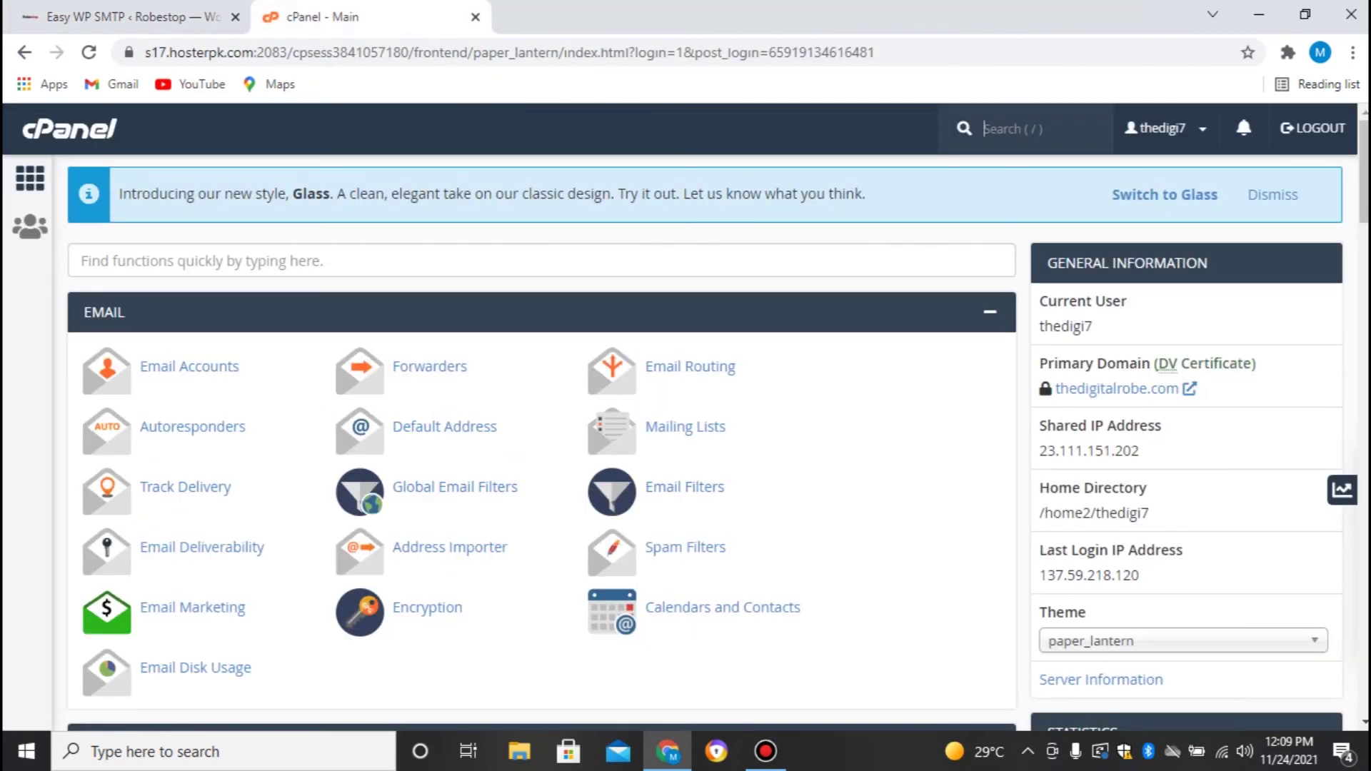
# Open Email Accounts, start a new account and choose the robestop.com domain
pyautogui.click(189, 367)
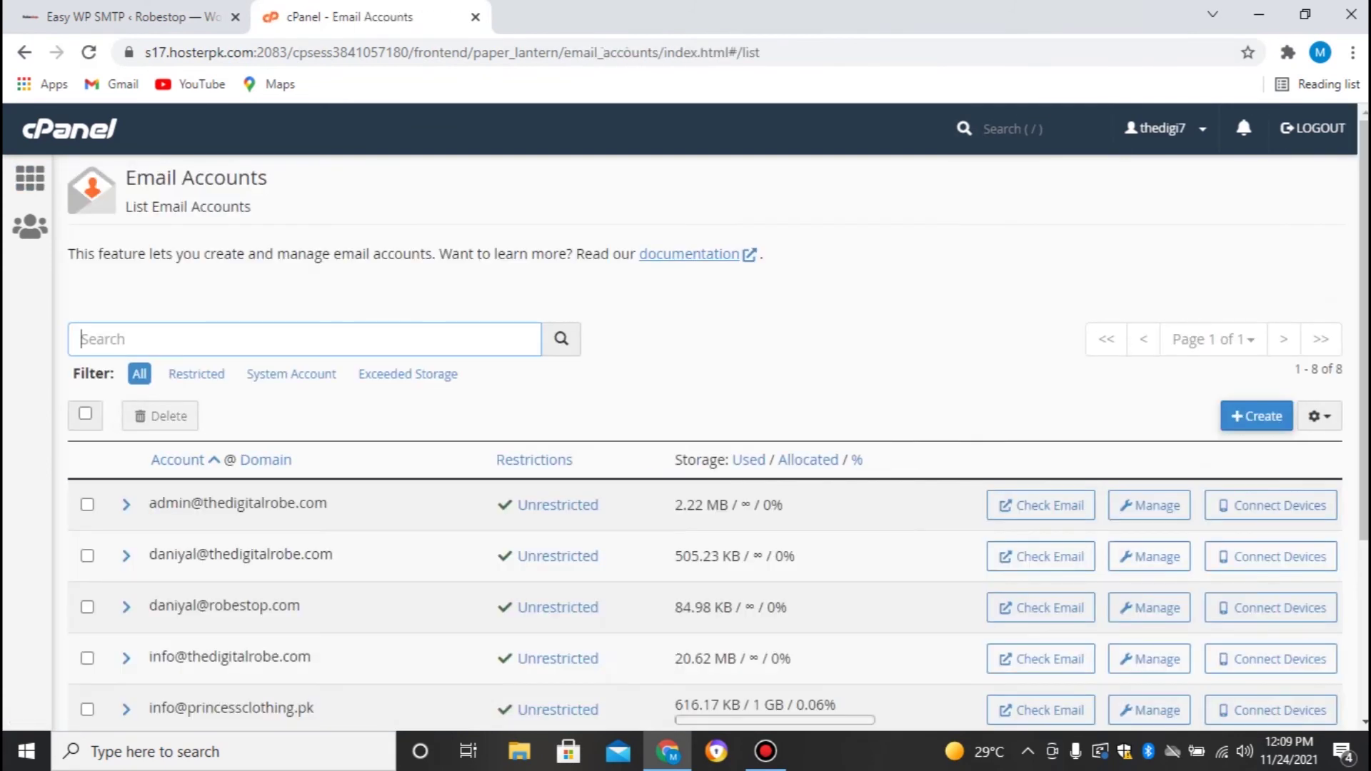
pyautogui.scroll(-3, 685, 429)
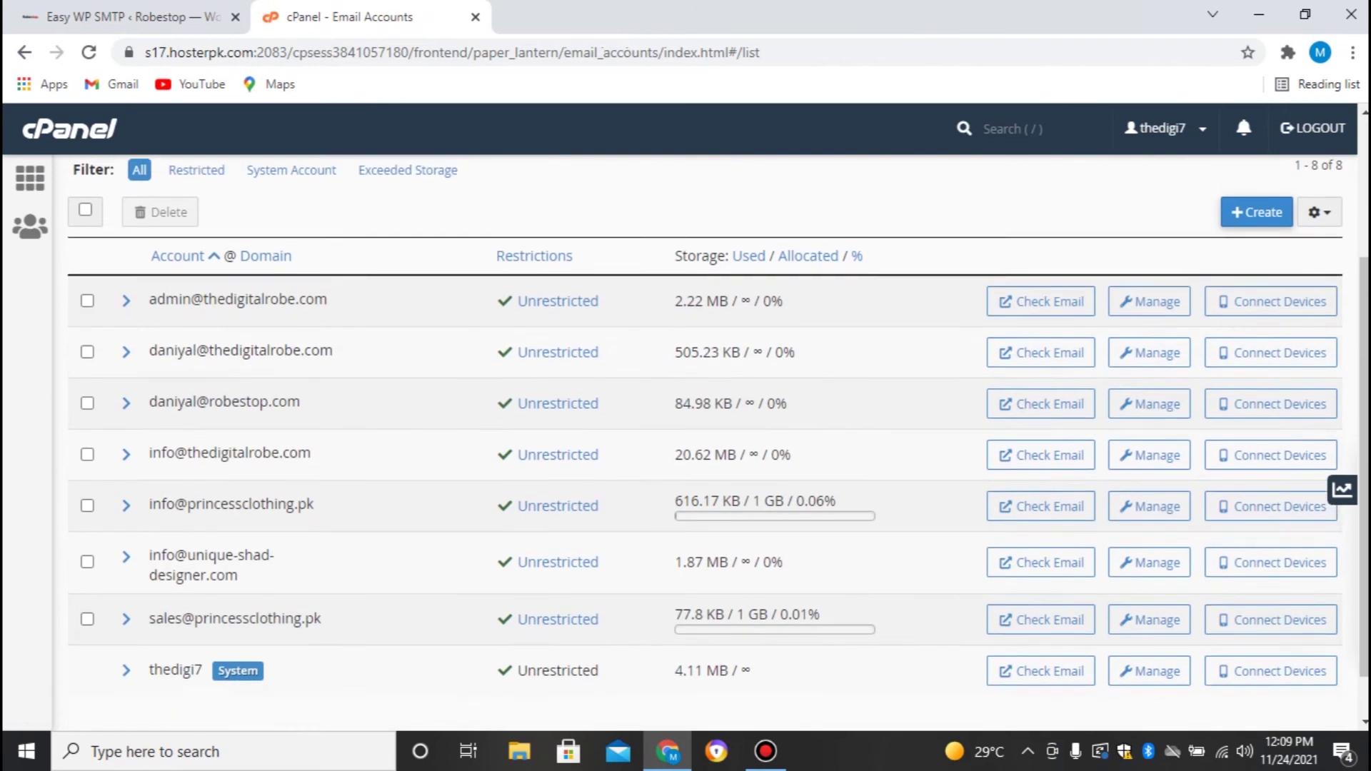
pyautogui.scroll(3, 686, 428)
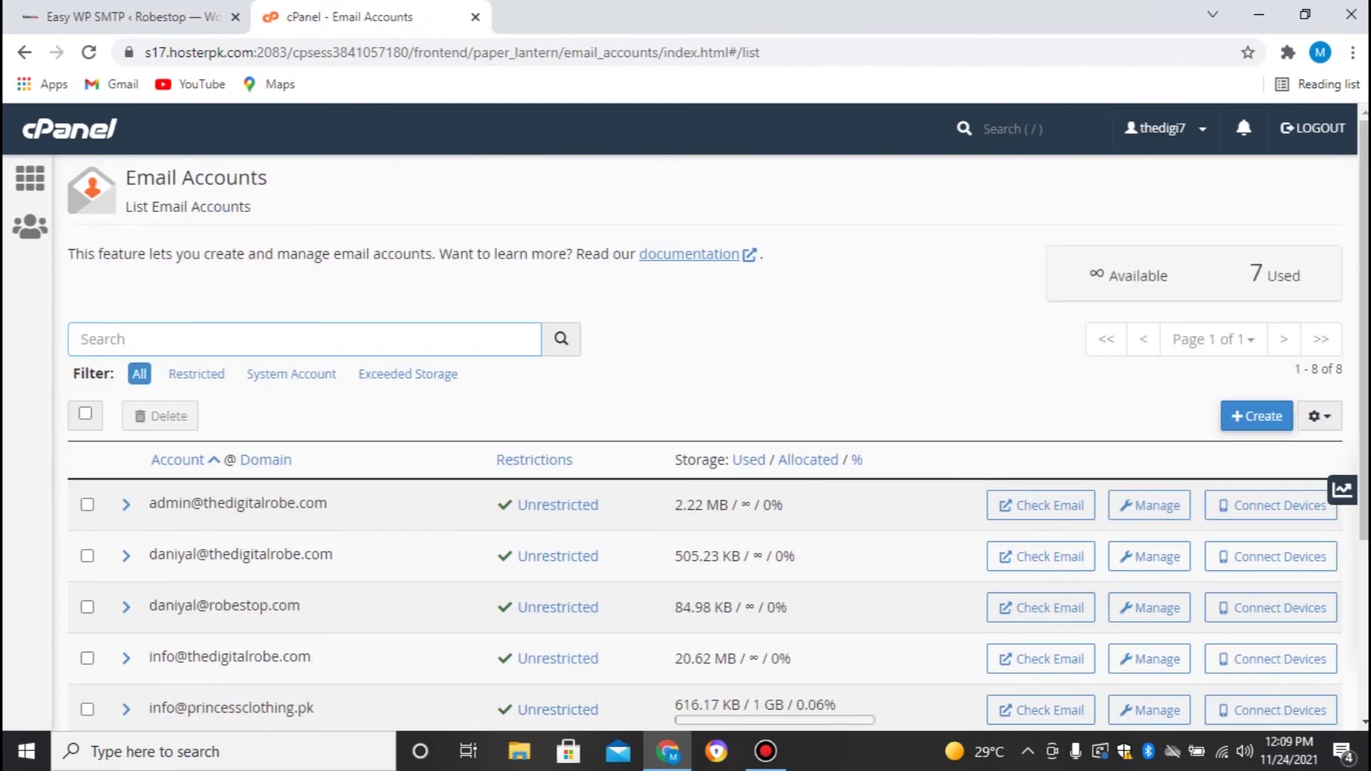
pyautogui.click(1255, 415)
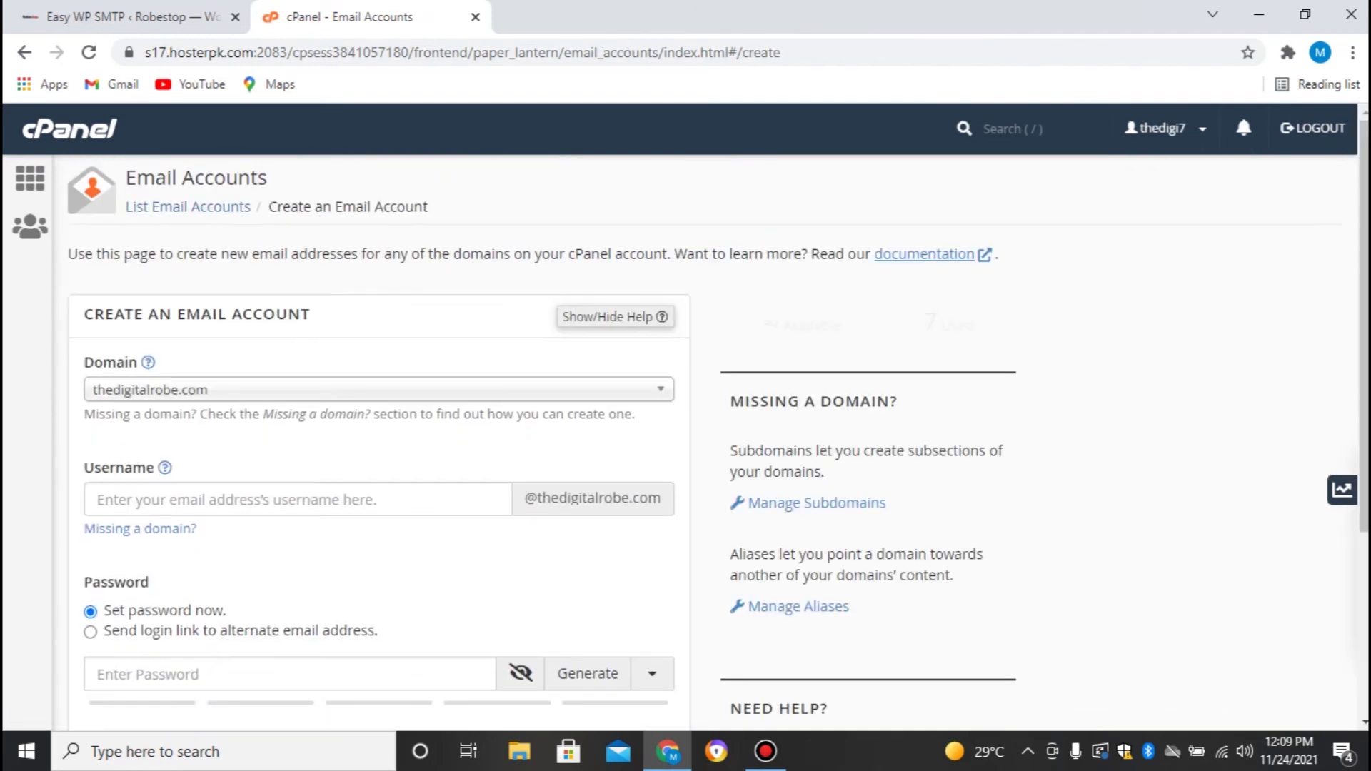
pyautogui.click(378, 390)
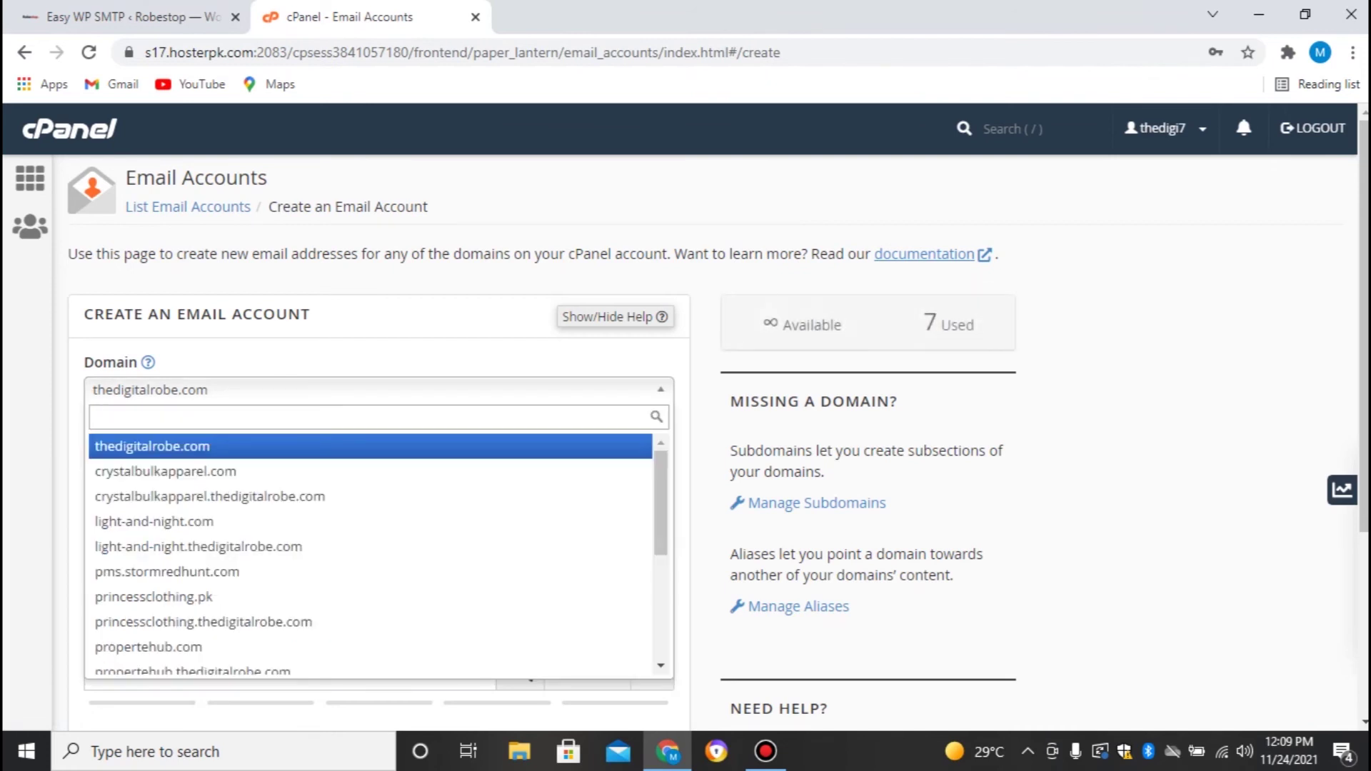
pyautogui.press('Down')
pyautogui.press('Down')
pyautogui.press('Down')
pyautogui.press('Down')
pyautogui.press('Down')
pyautogui.press('Down')
pyautogui.press('Down')
pyautogui.press('Down')
pyautogui.press('Down')
pyautogui.press('Down')
pyautogui.press('Down')
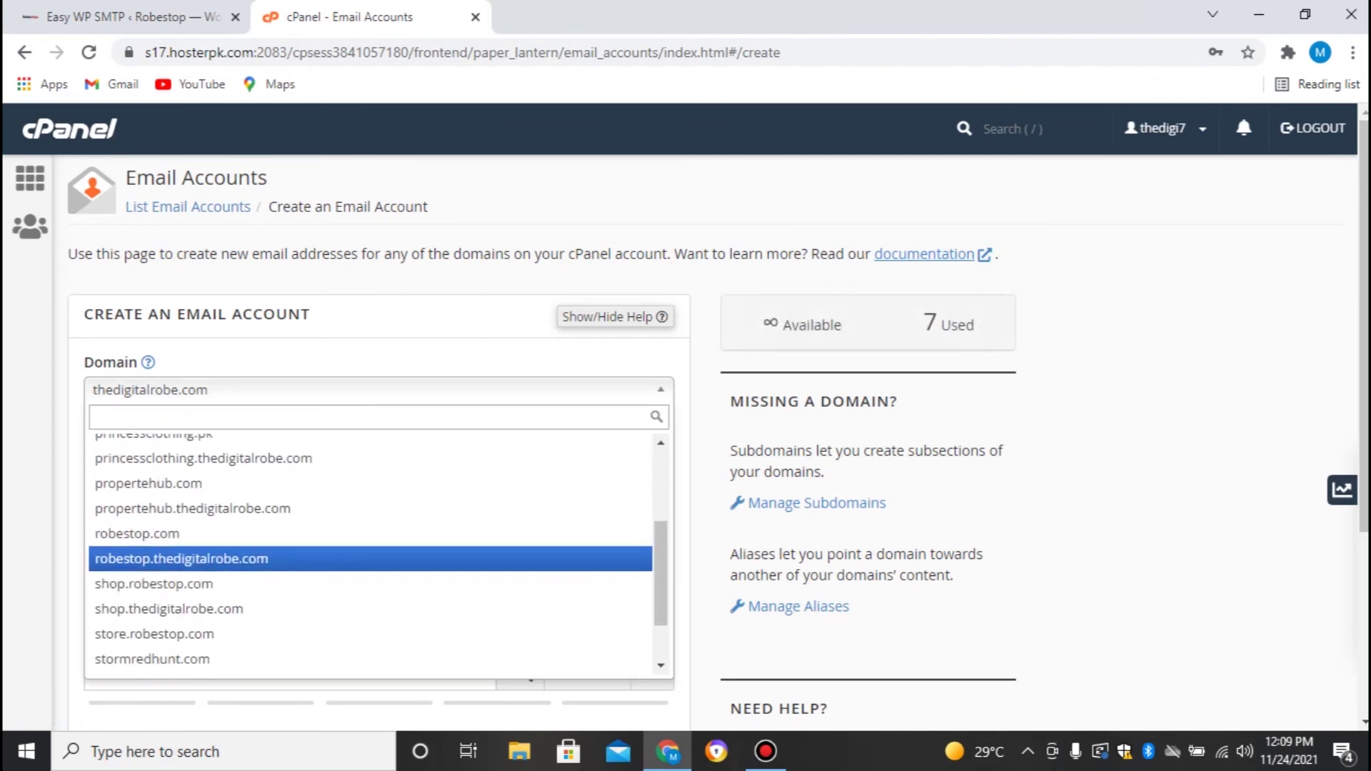
pyautogui.press('Up')
pyautogui.press('Return')
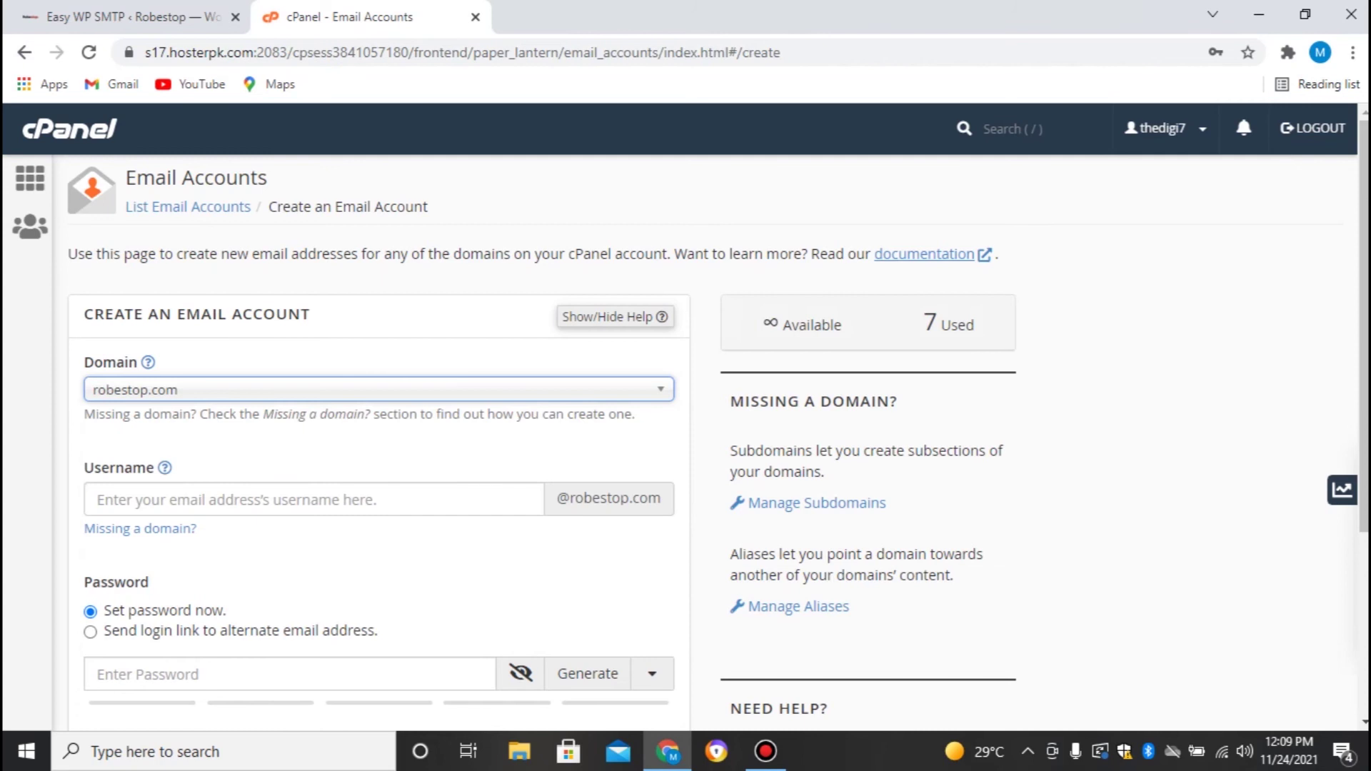
# Create the 'admin' mailbox with a strong password, declining Chrome's offer to save it
pyautogui.click(314, 499)
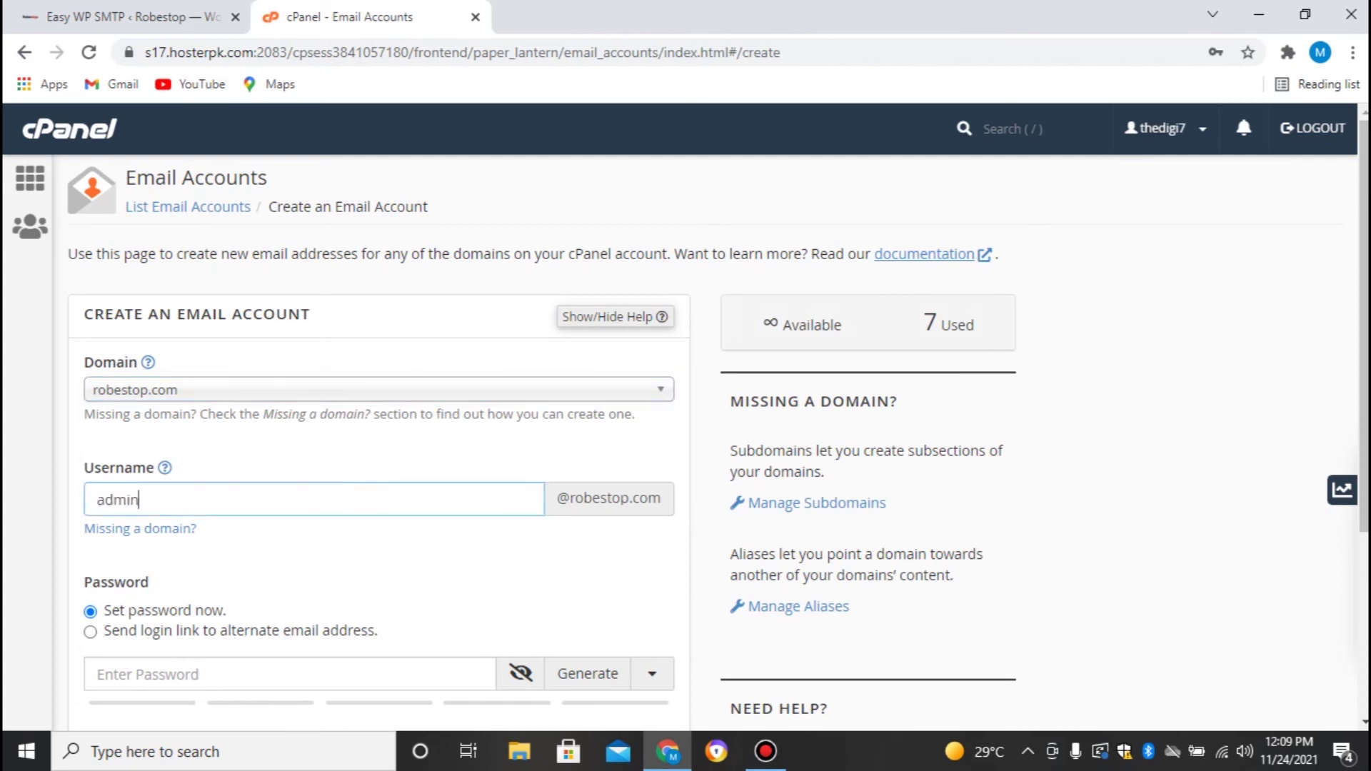
pyautogui.scroll(-2, 685, 442)
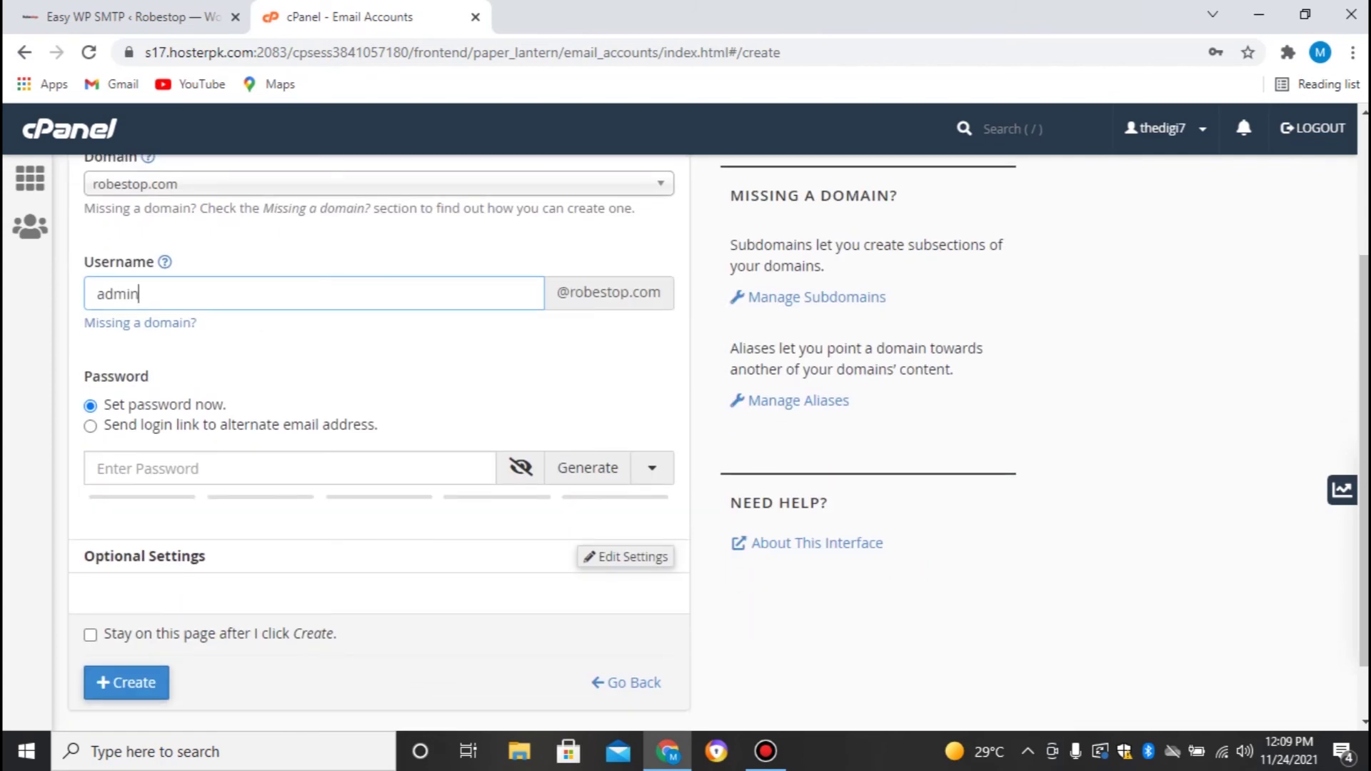
pyautogui.click(289, 469)
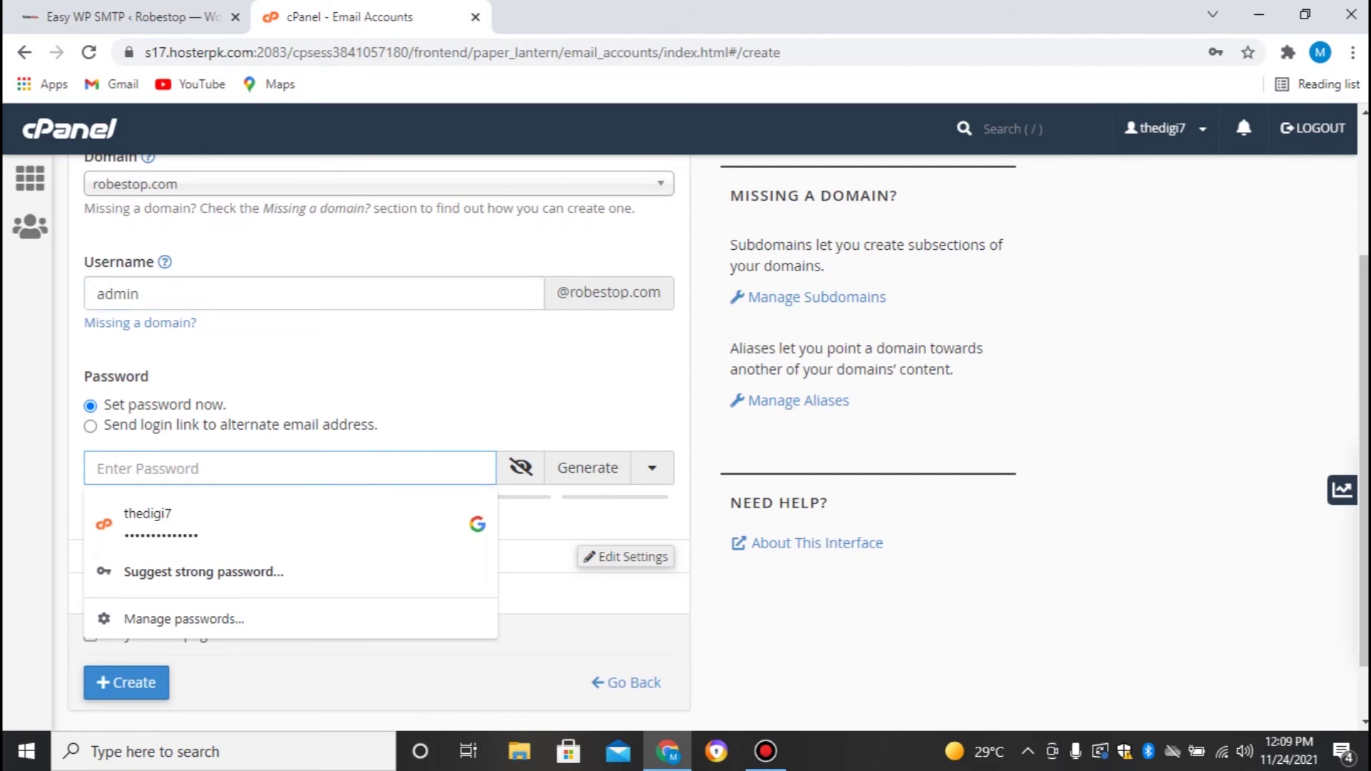
pyautogui.write('******')
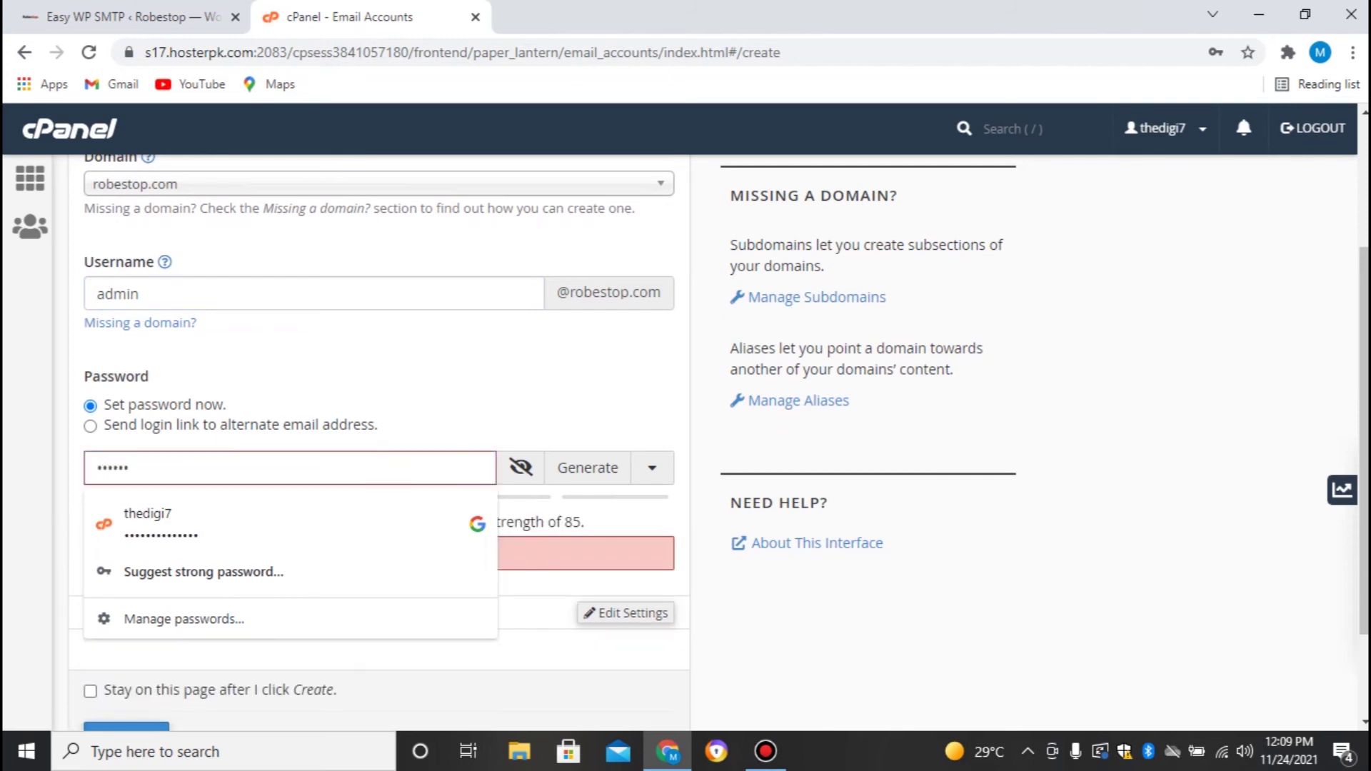
pyautogui.write('*******')
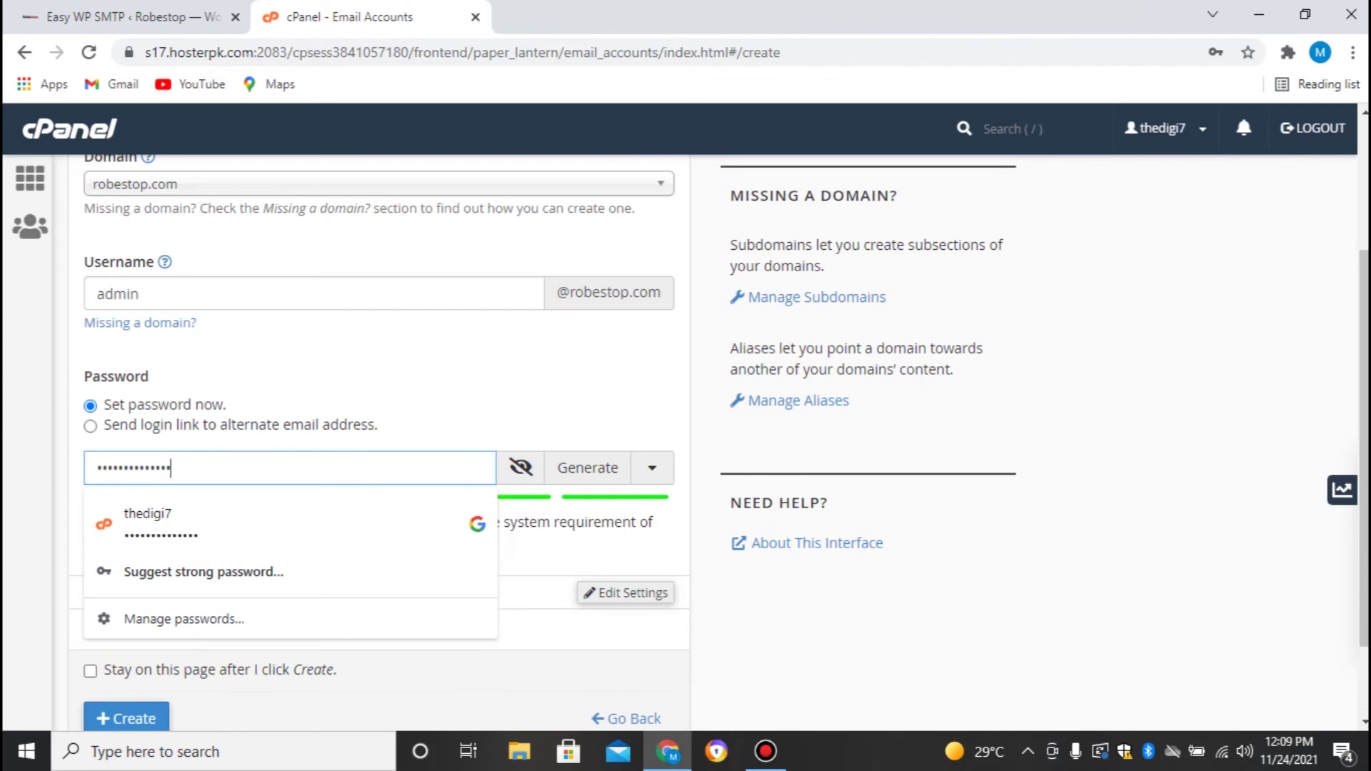
pyautogui.click(457, 378)
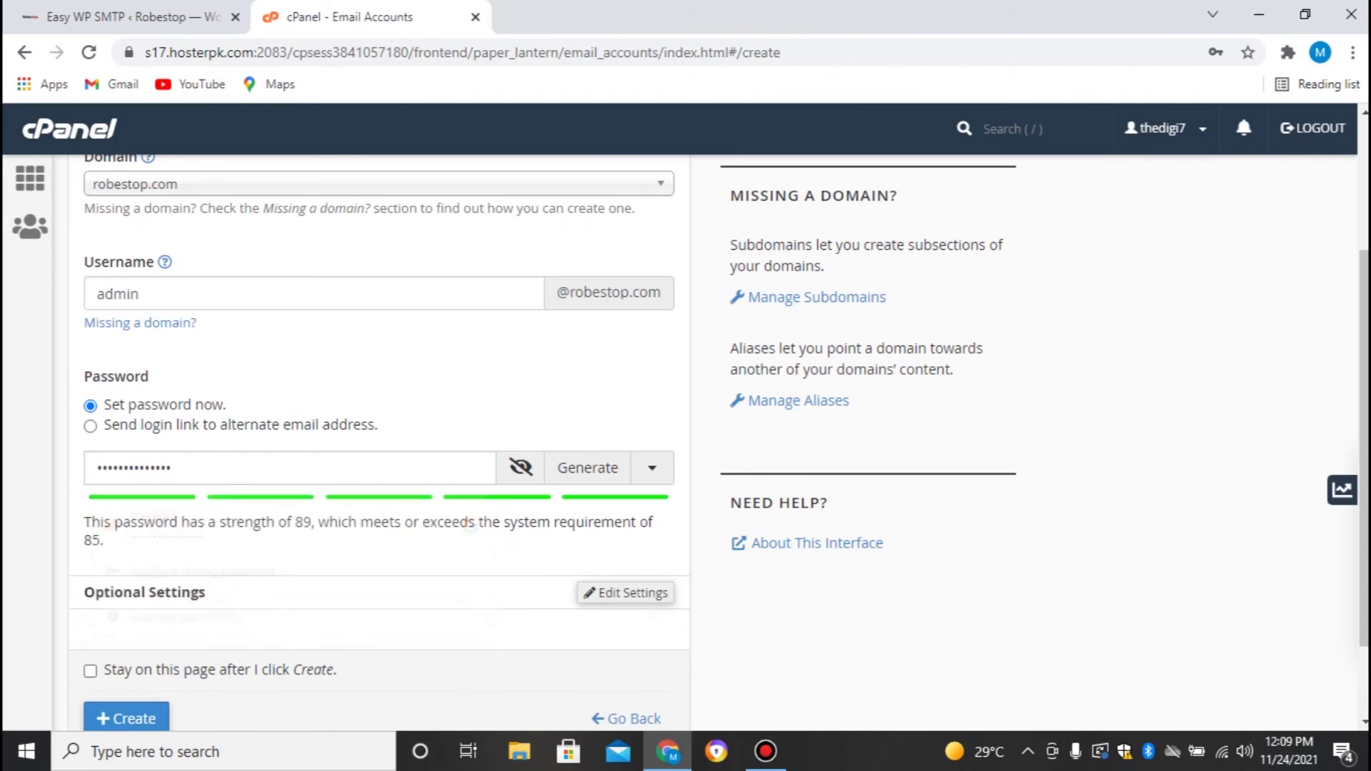
pyautogui.scroll(-2, 457, 378)
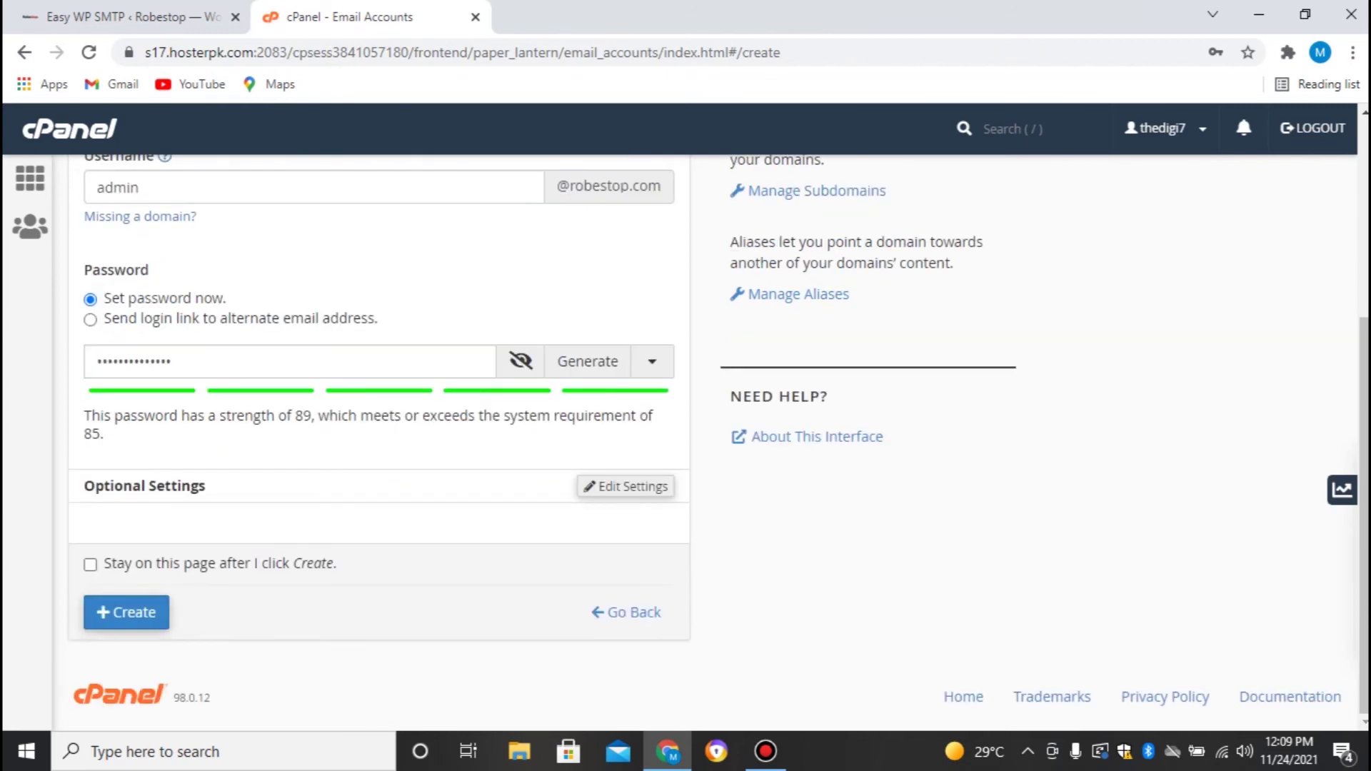
pyautogui.click(126, 611)
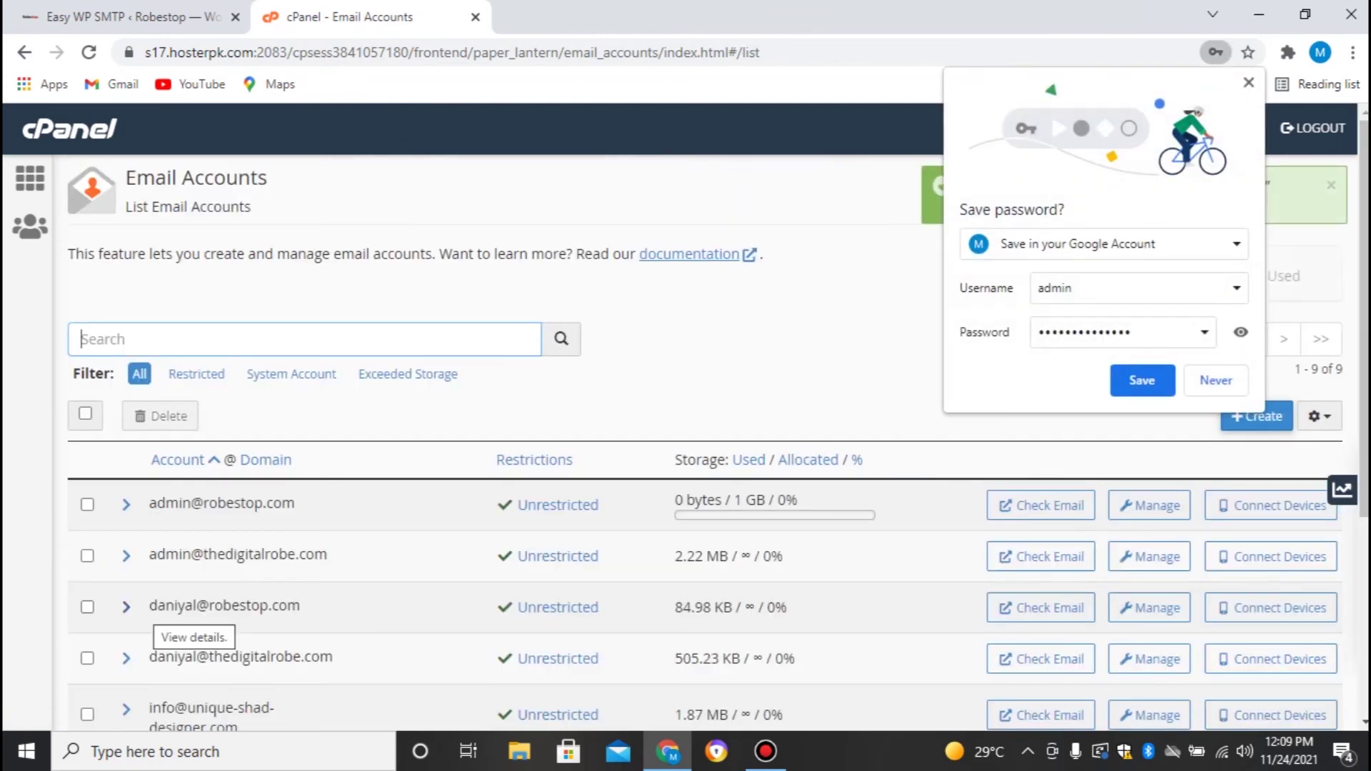
pyautogui.click(1215, 380)
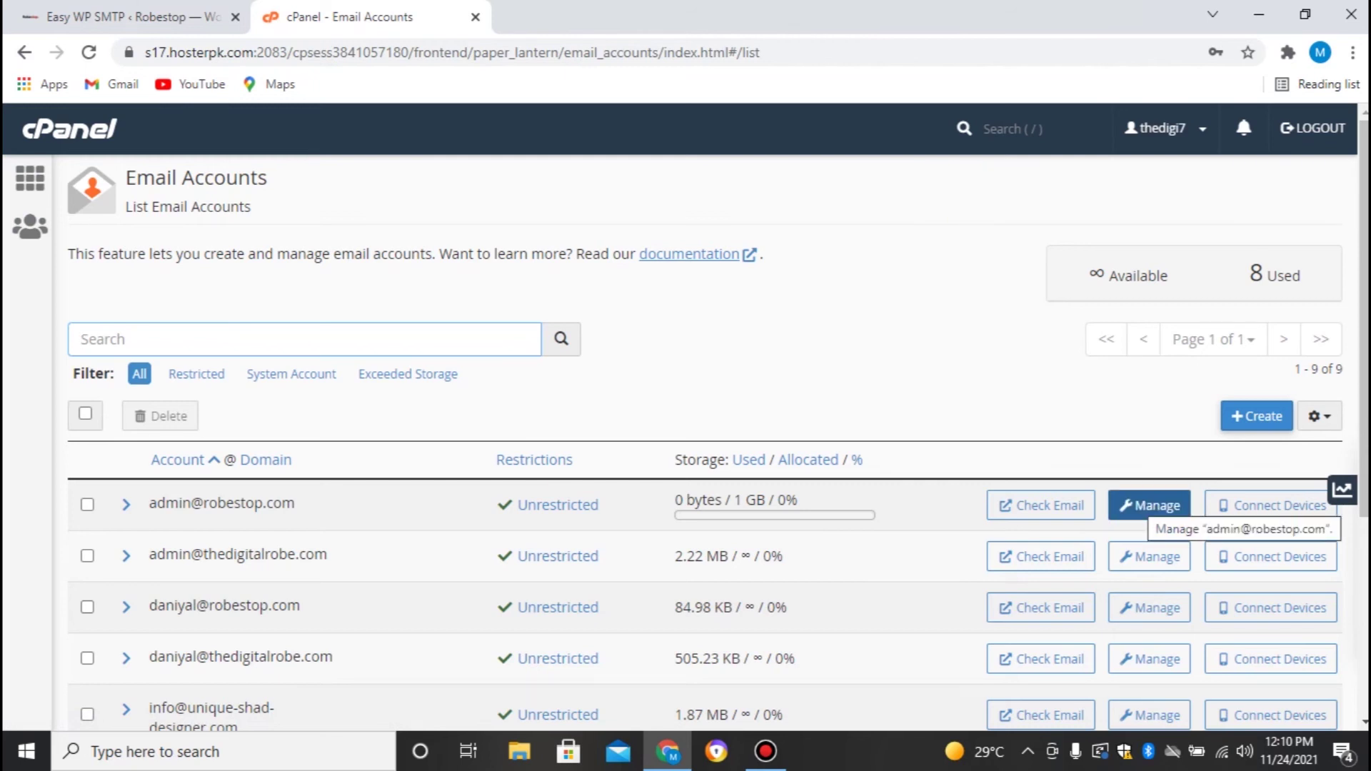
# Open the admin account's Connect Devices details and copy outgoing server s17.hosterpk.com
pyautogui.click(1148, 505)
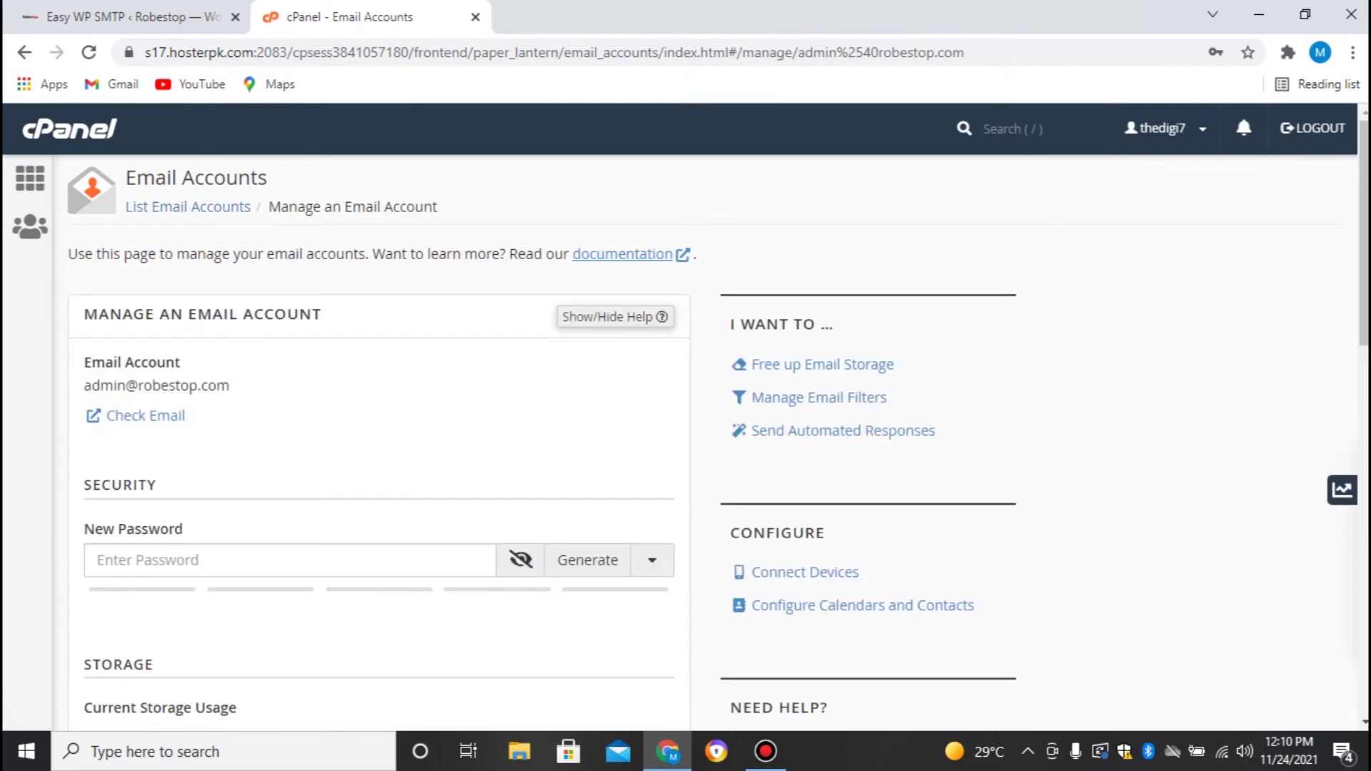
pyautogui.scroll(-2, 805, 447)
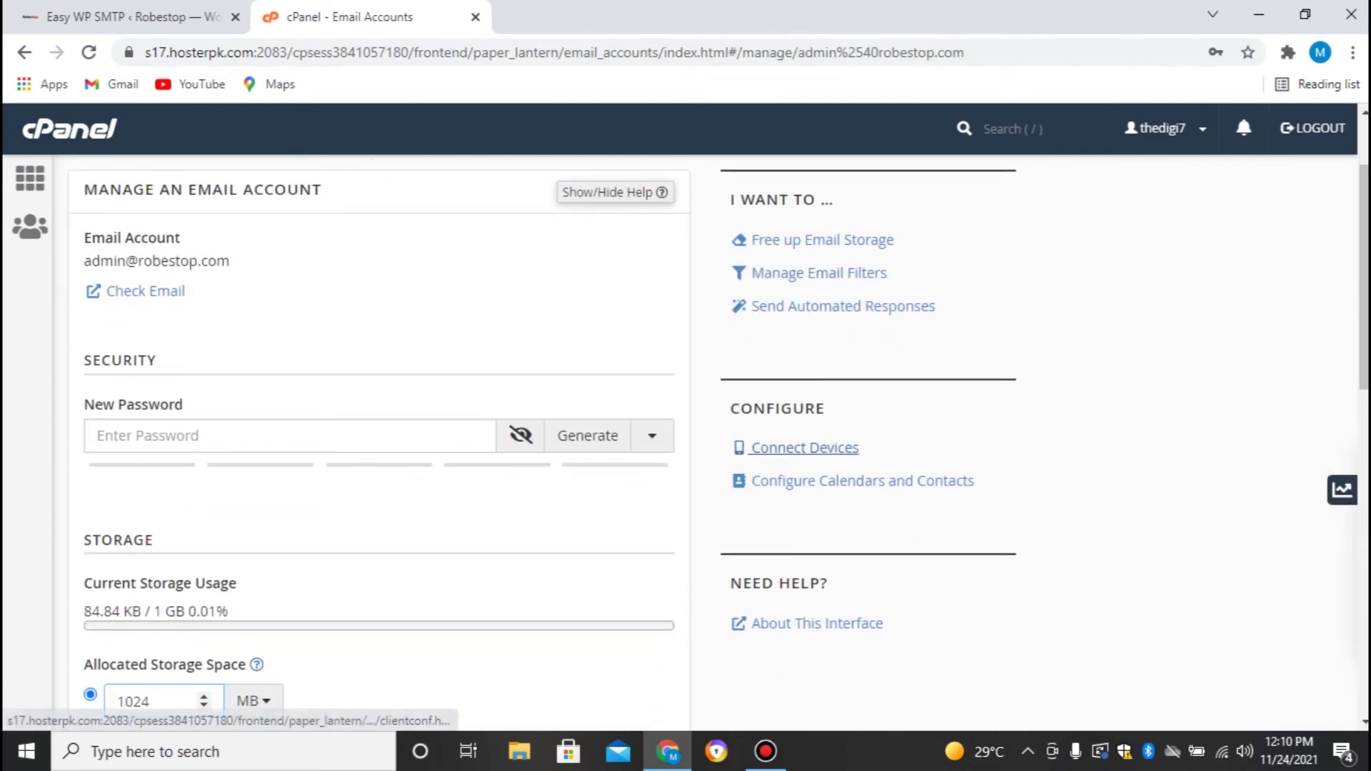
pyautogui.click(805, 448)
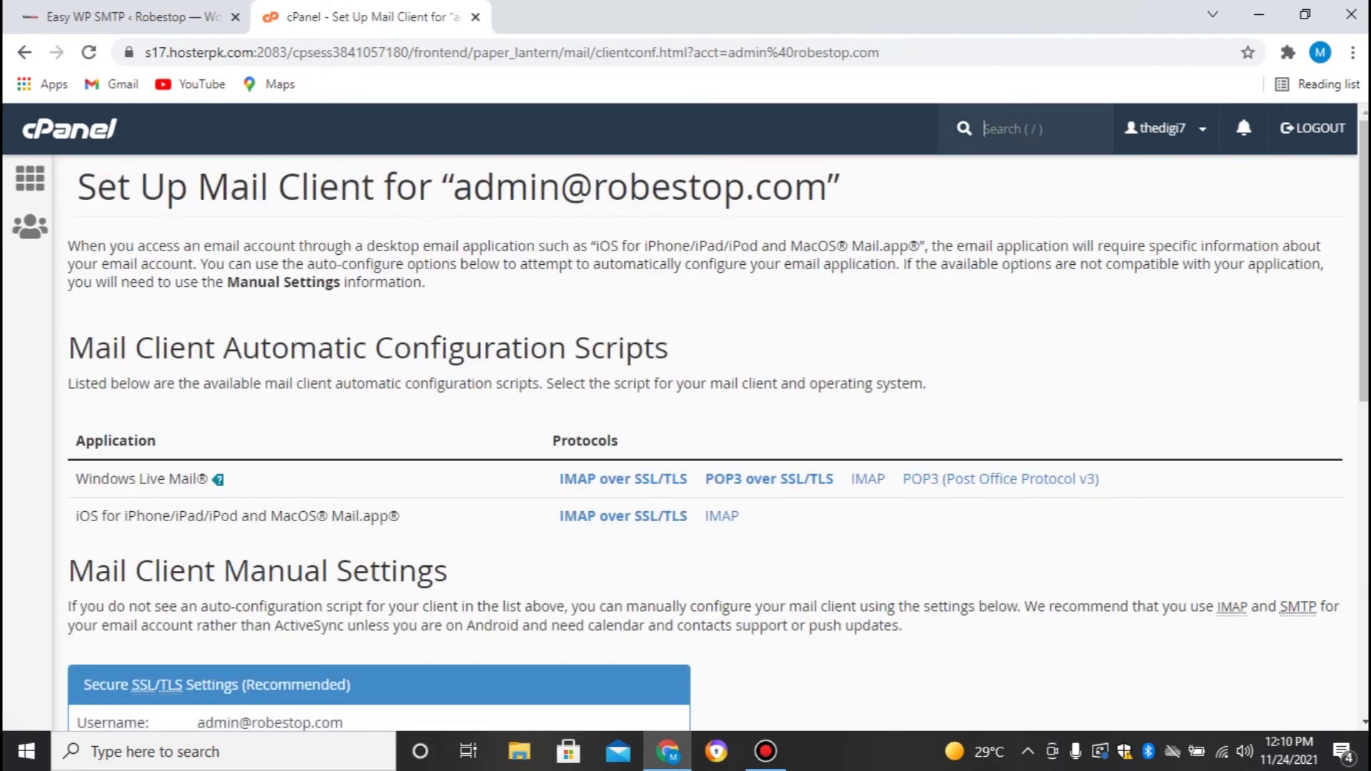
pyautogui.scroll(-3, 718, 442)
pyautogui.scroll(-2, 717, 442)
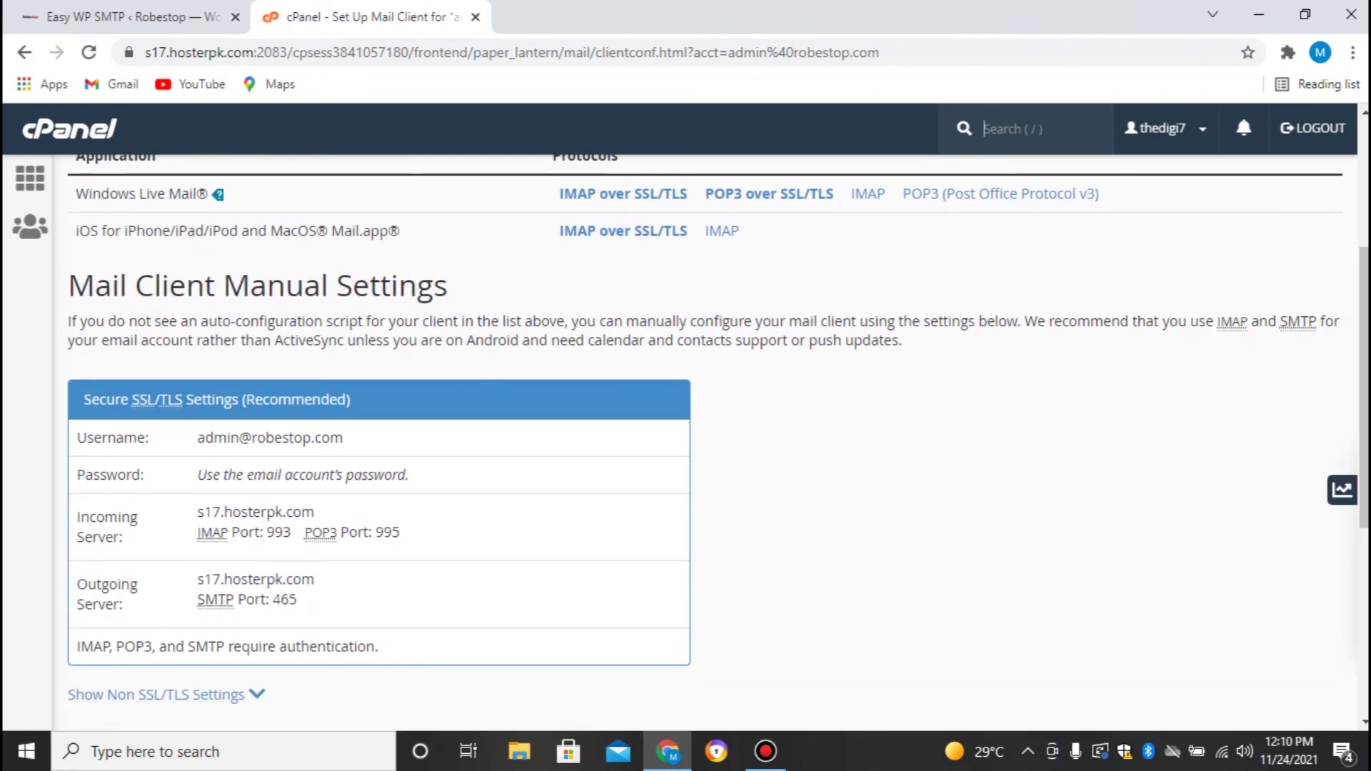
pyautogui.scroll(-3, 717, 443)
pyautogui.scroll(-4, 717, 429)
pyautogui.scroll(6, 717, 428)
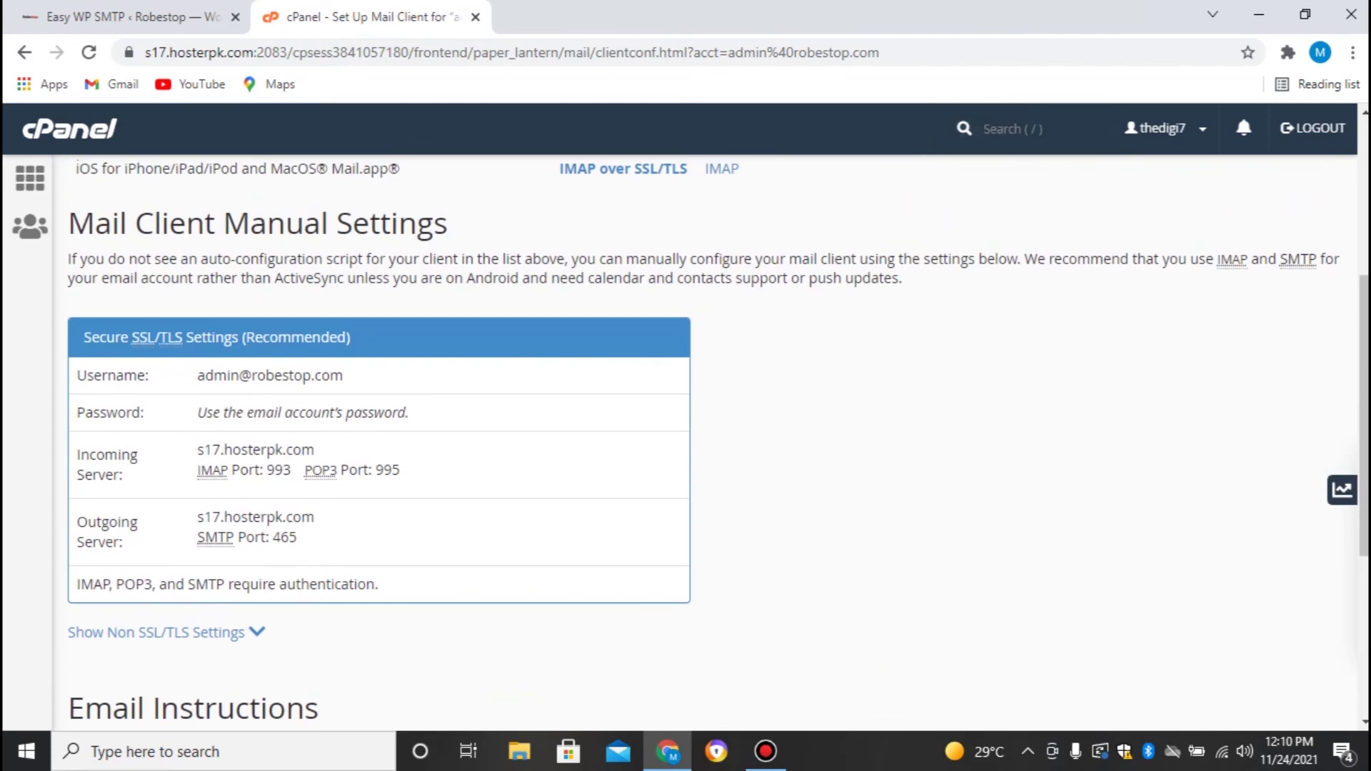
pyautogui.moveTo(197, 517); pyautogui.dragTo(315, 517)
pyautogui.hotkey('ctrl', 'c')
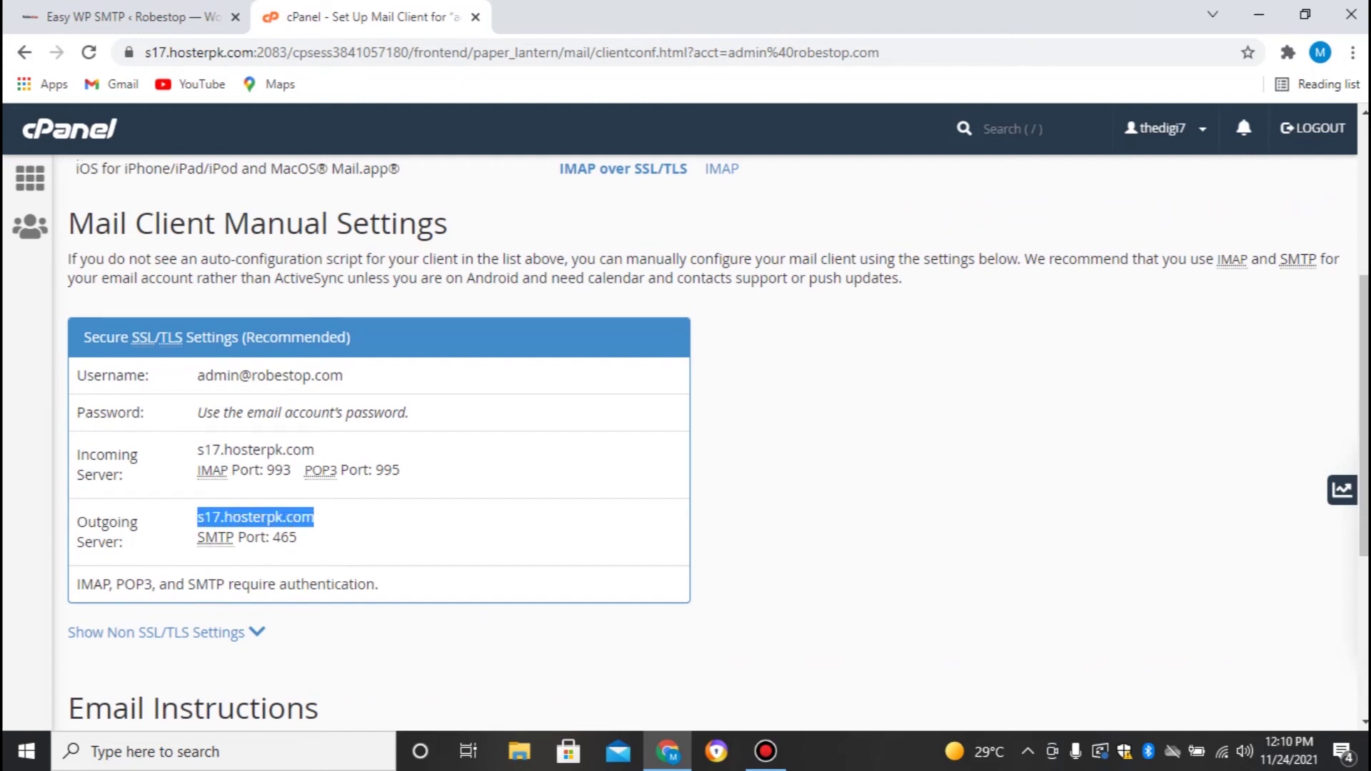
pyautogui.scroll(-4, 165, 476)
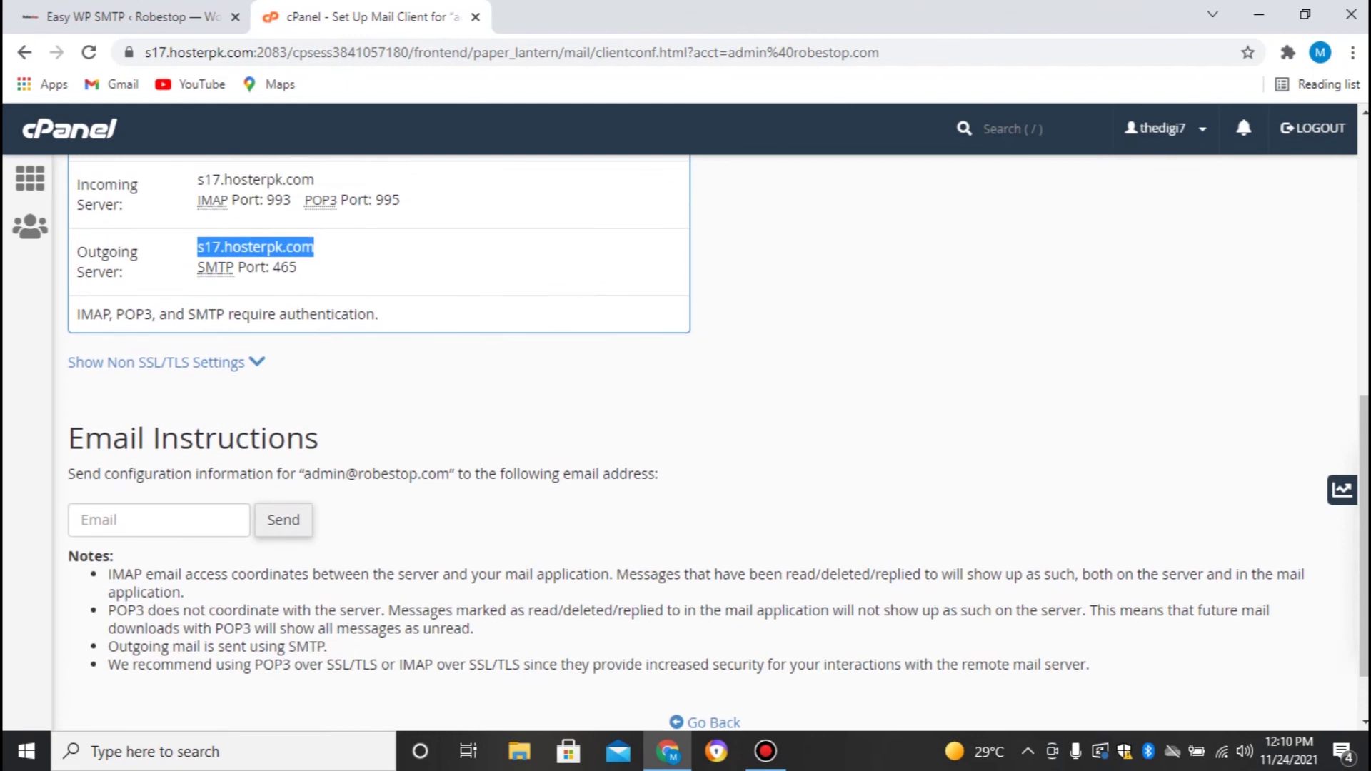
pyautogui.scroll(2, 164, 476)
# Replace the Easy WP SMTP SMTP Host with the pasted s17.hosterpk.com
pyautogui.click(133, 17)
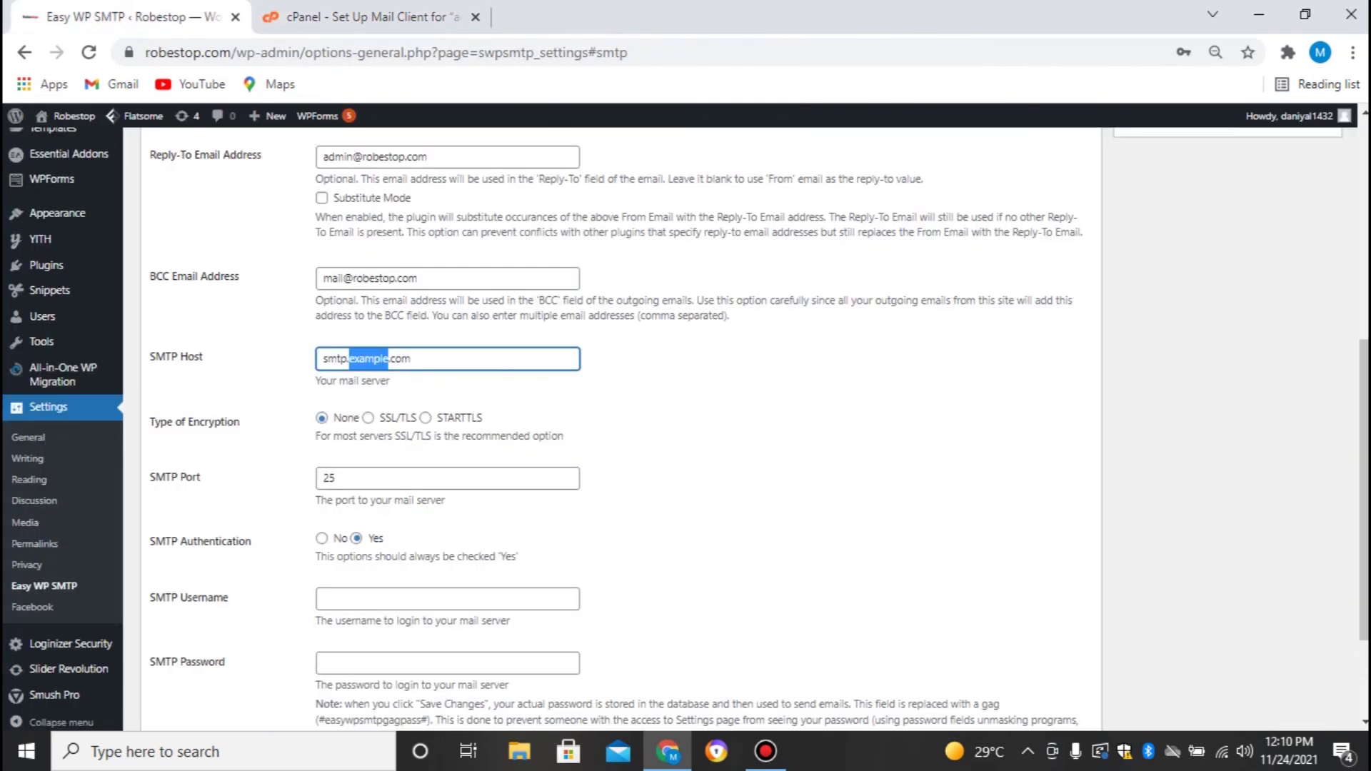
pyautogui.hotkey('ctrl', 'a')
pyautogui.hotkey('ctrl', 'v')
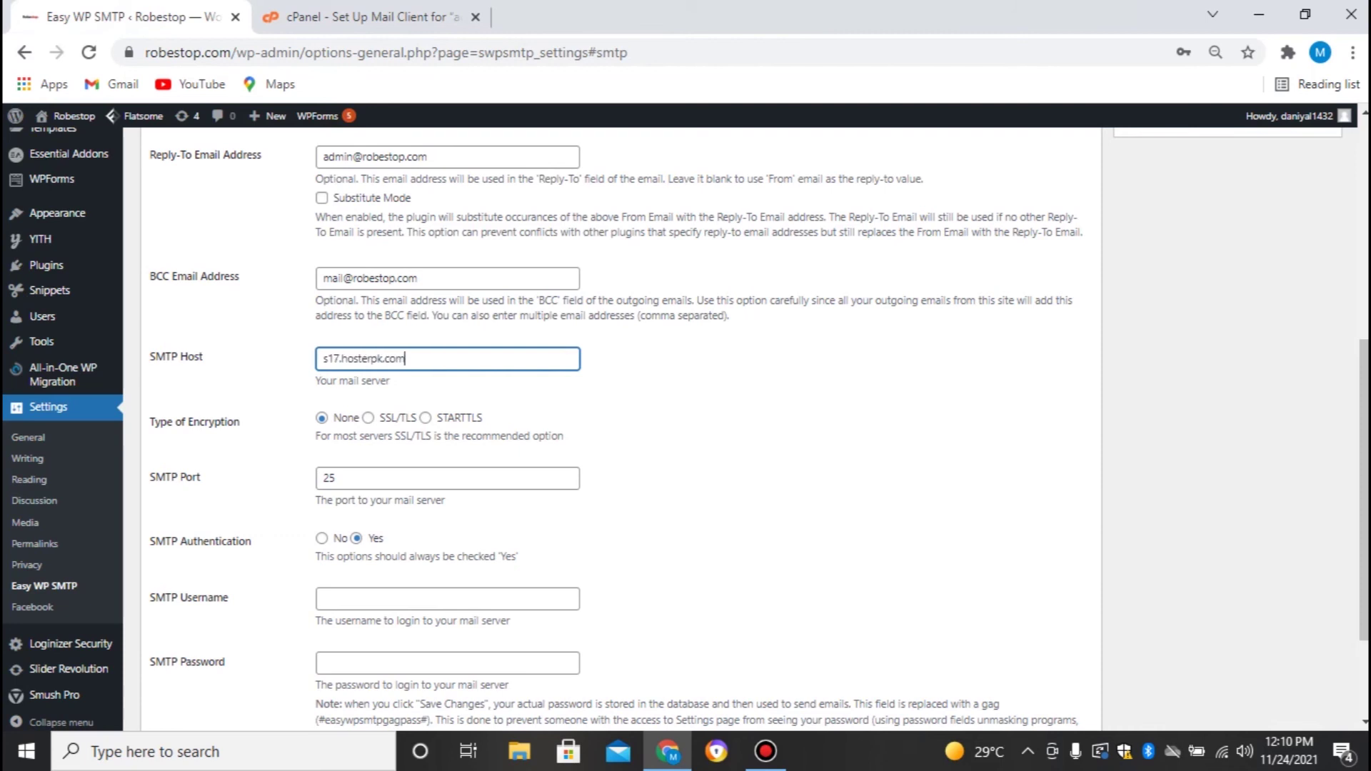
pyautogui.click(714, 400)
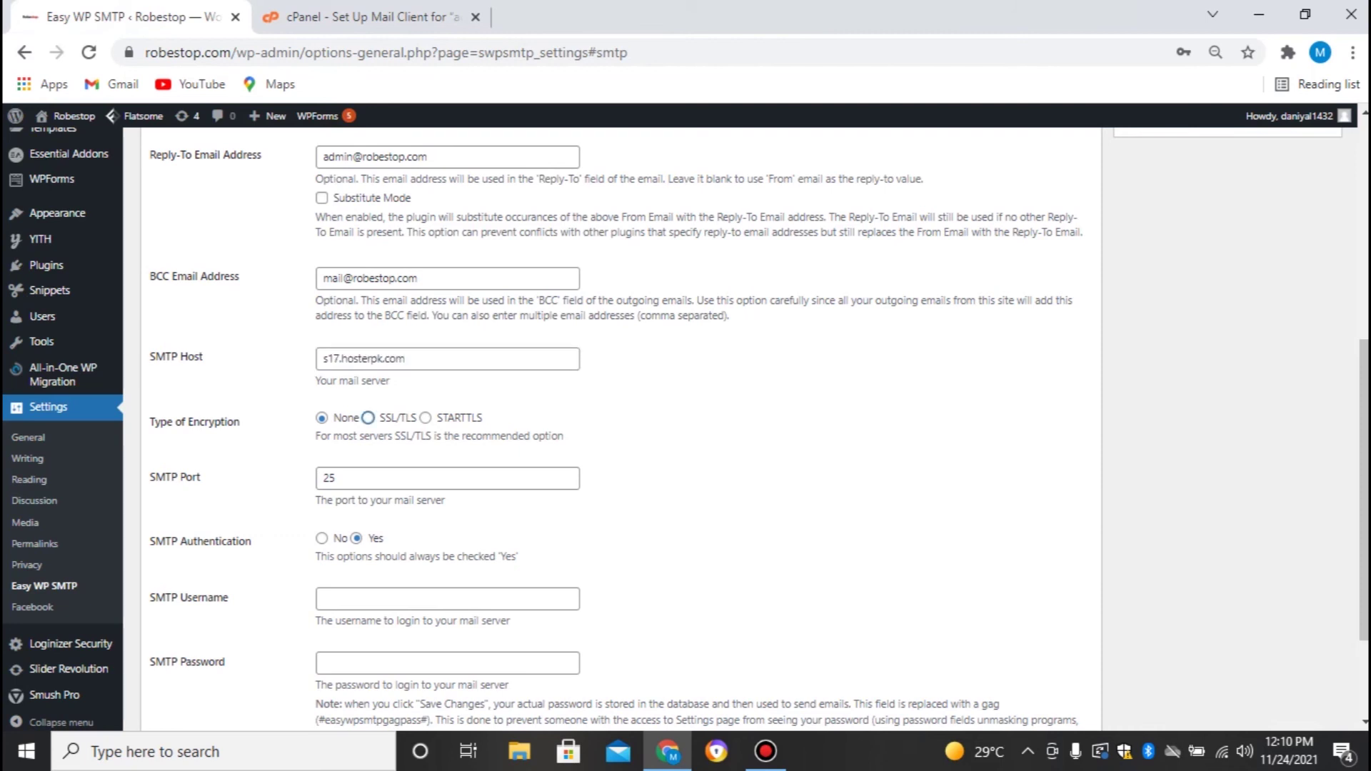
# Check the port in cPanel, then change SMTP Port from 25 to 465
pyautogui.click(400, 478)
pyautogui.scroll(-1, 447, 478)
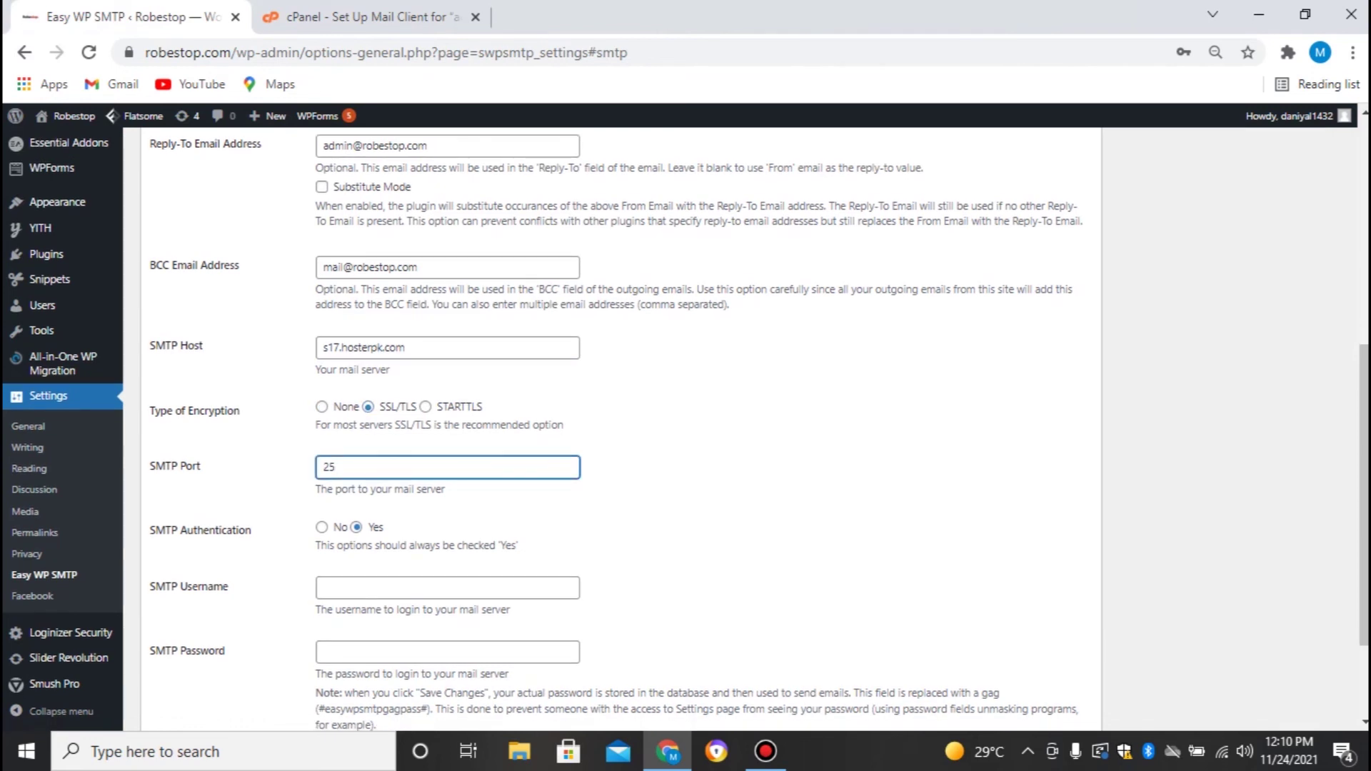
pyautogui.hotkey('ctrl', 'Tab')
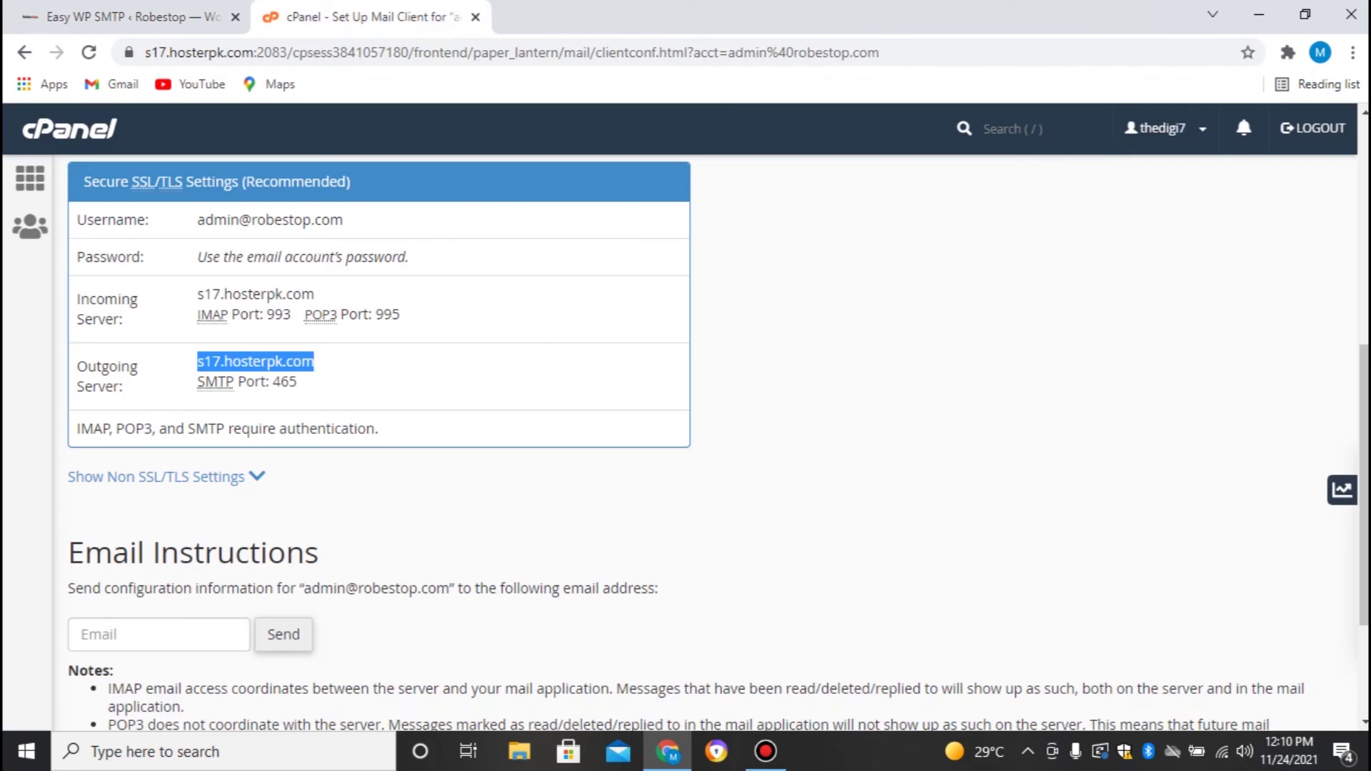
pyautogui.hotkey('ctrl', 'Tab')
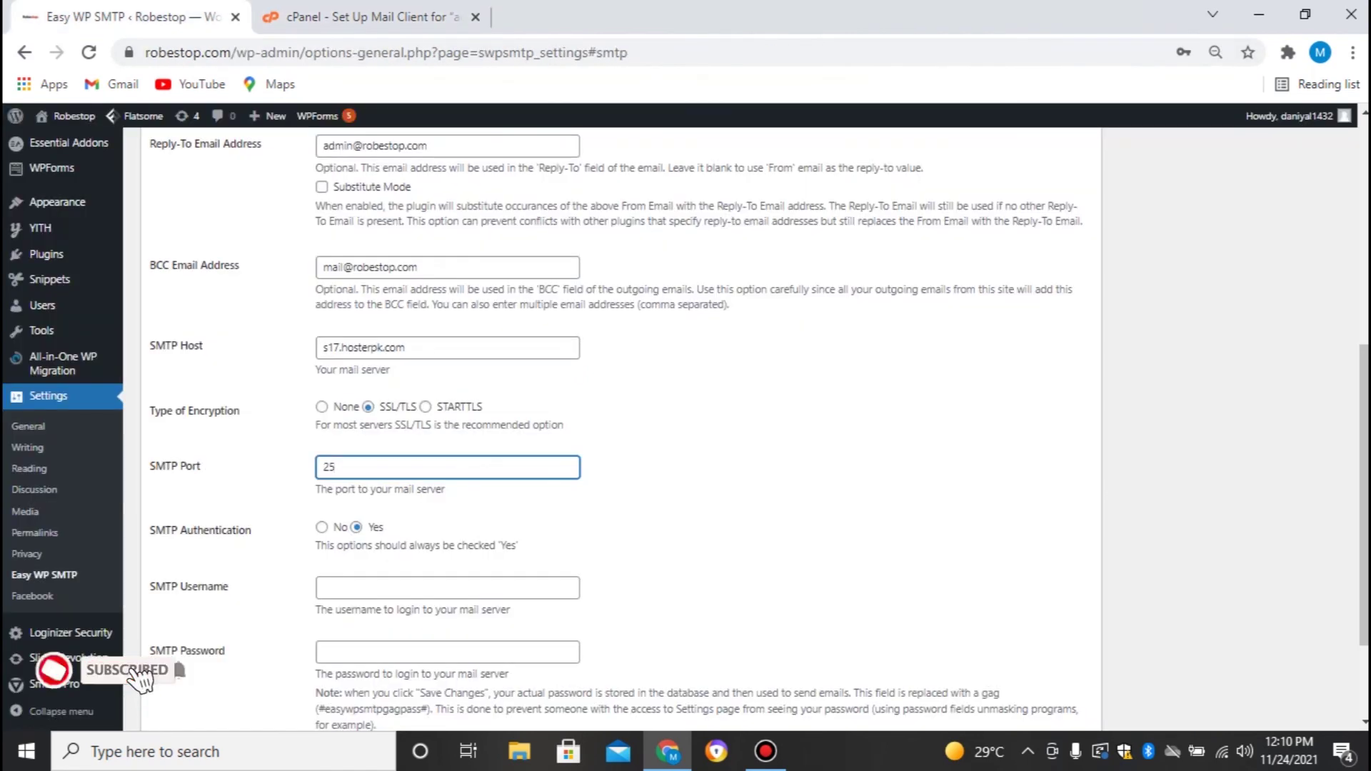
pyautogui.hotkey('ctrl', 'a')
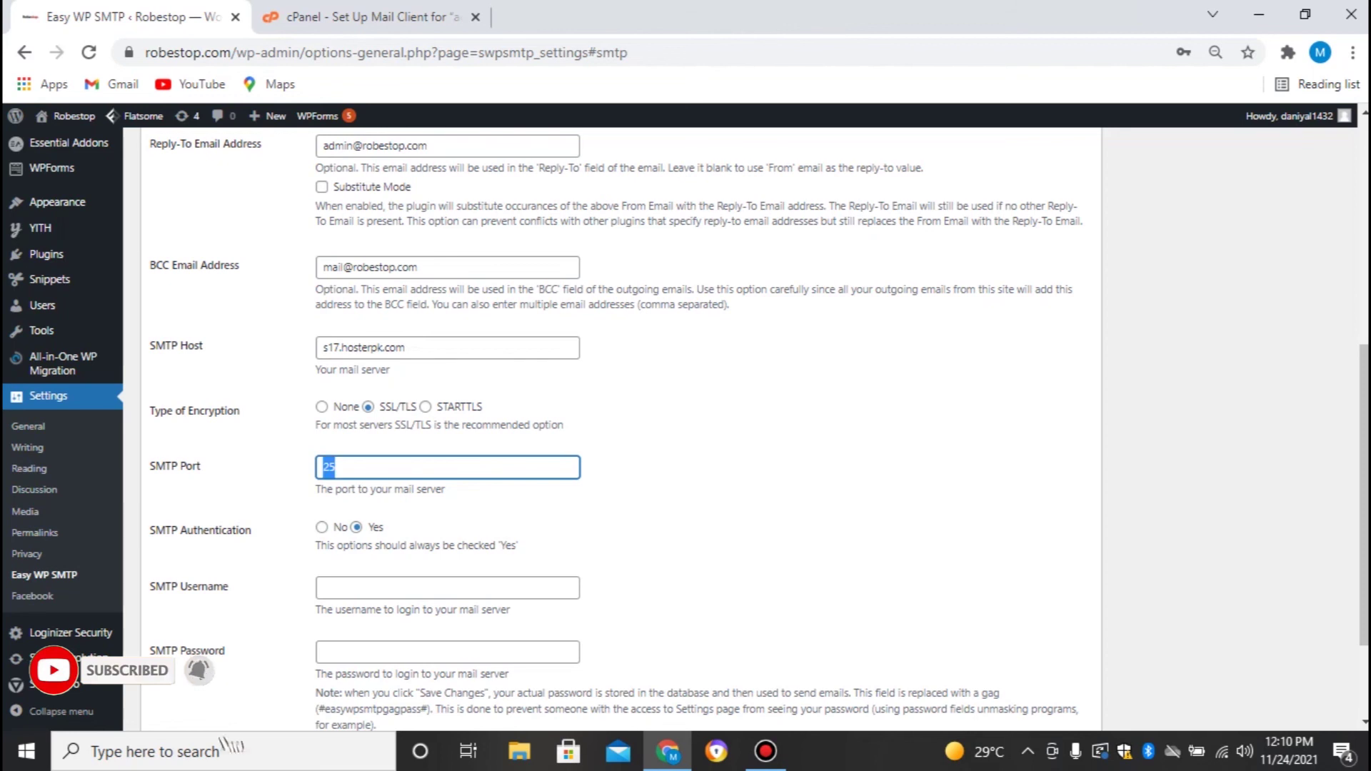
pyautogui.write('465')
pyautogui.click(713, 467)
pyautogui.scroll(-2, 714, 467)
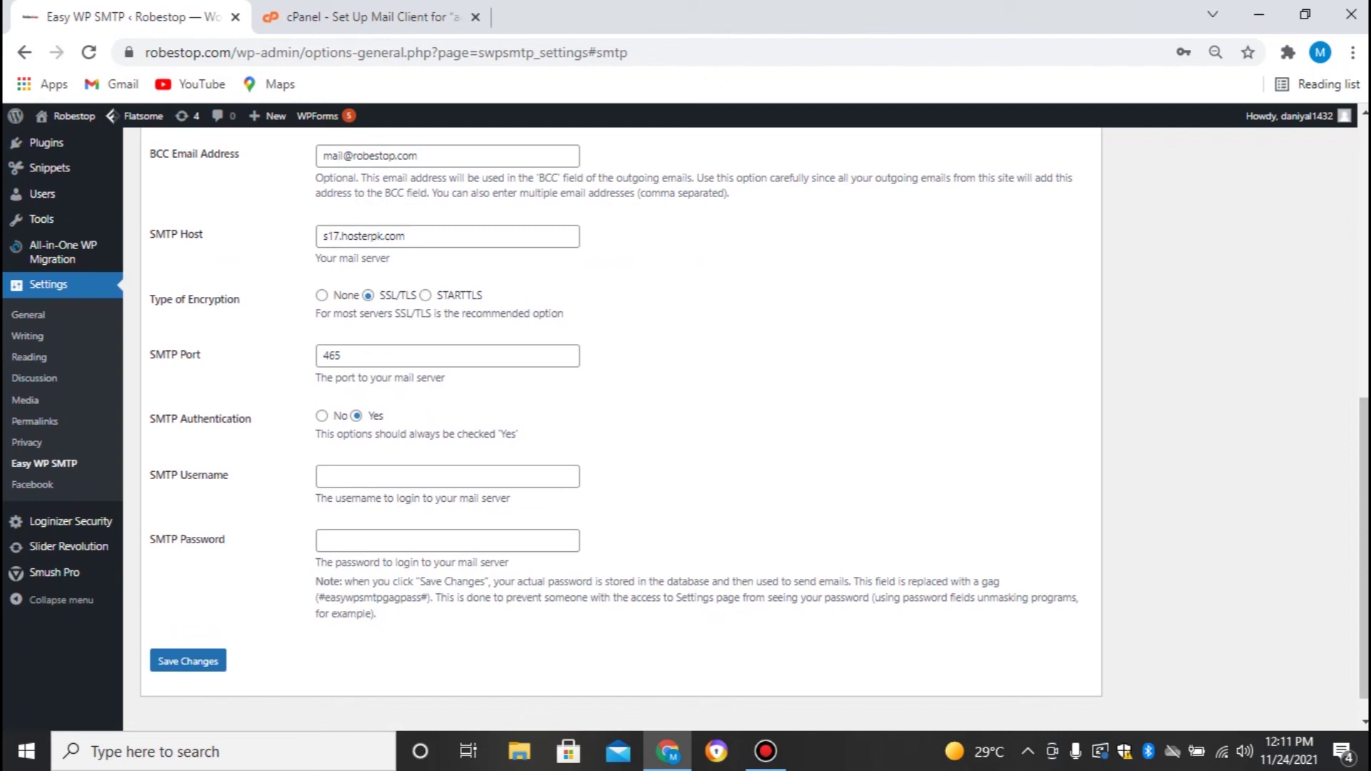
# Enter the admin mailbox as SMTP Username plus its password, and save the changes
pyautogui.click(447, 477)
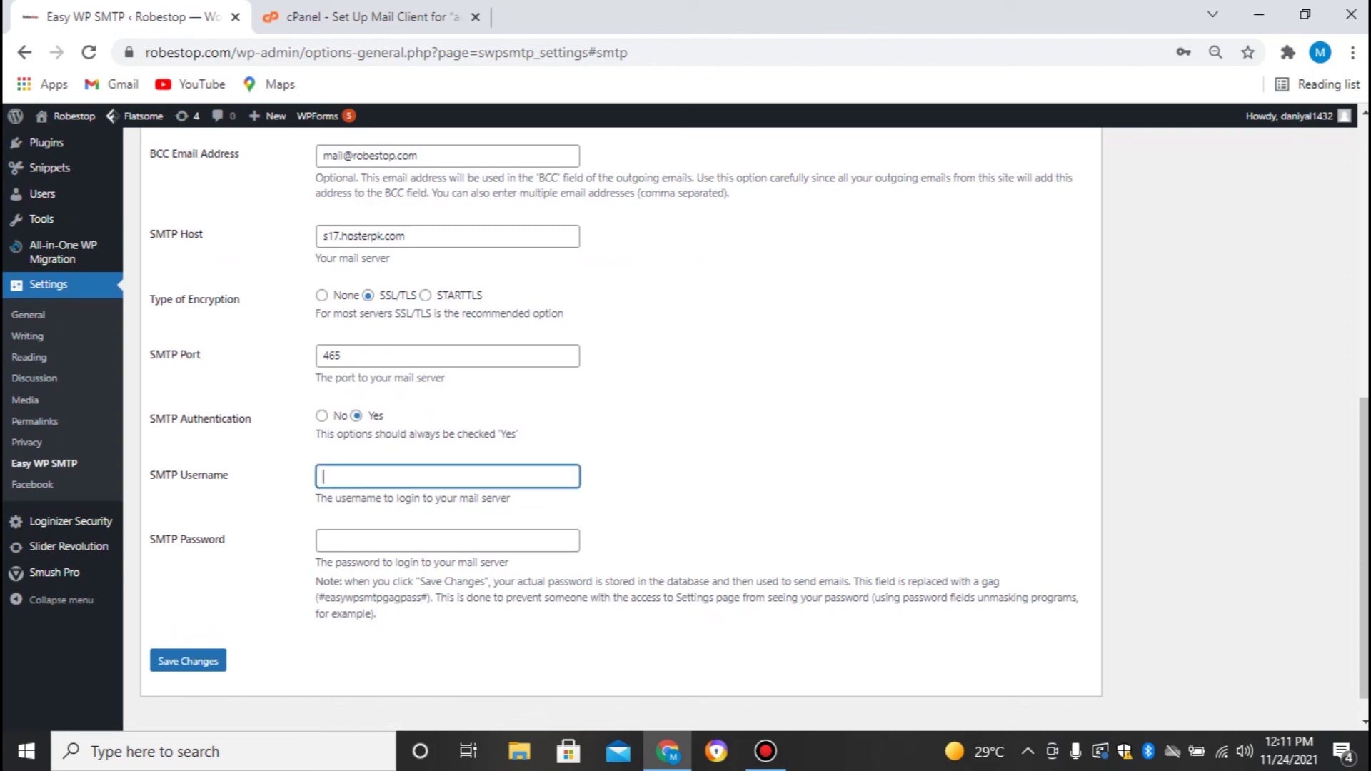
pyautogui.click(447, 540)
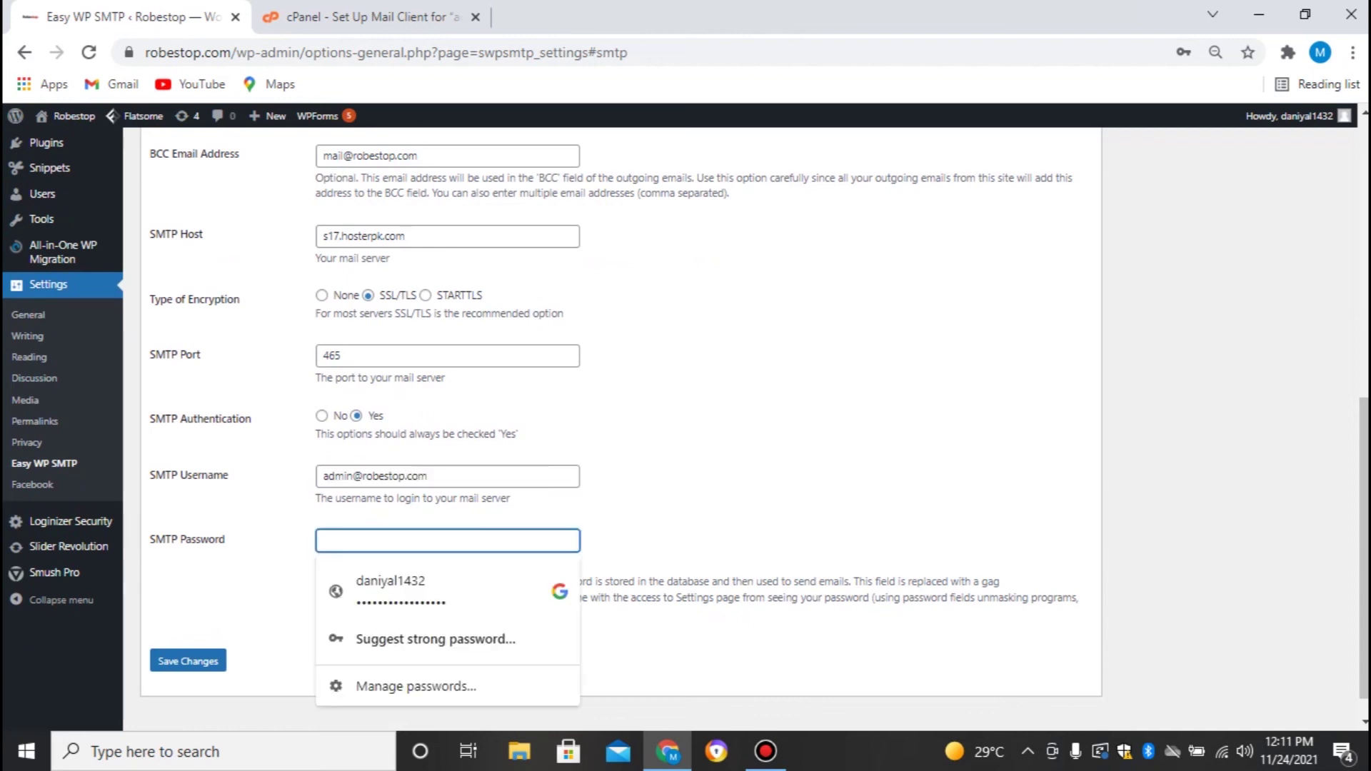
pyautogui.write('*************')
pyautogui.click(714, 471)
pyautogui.scroll(-1, 714, 471)
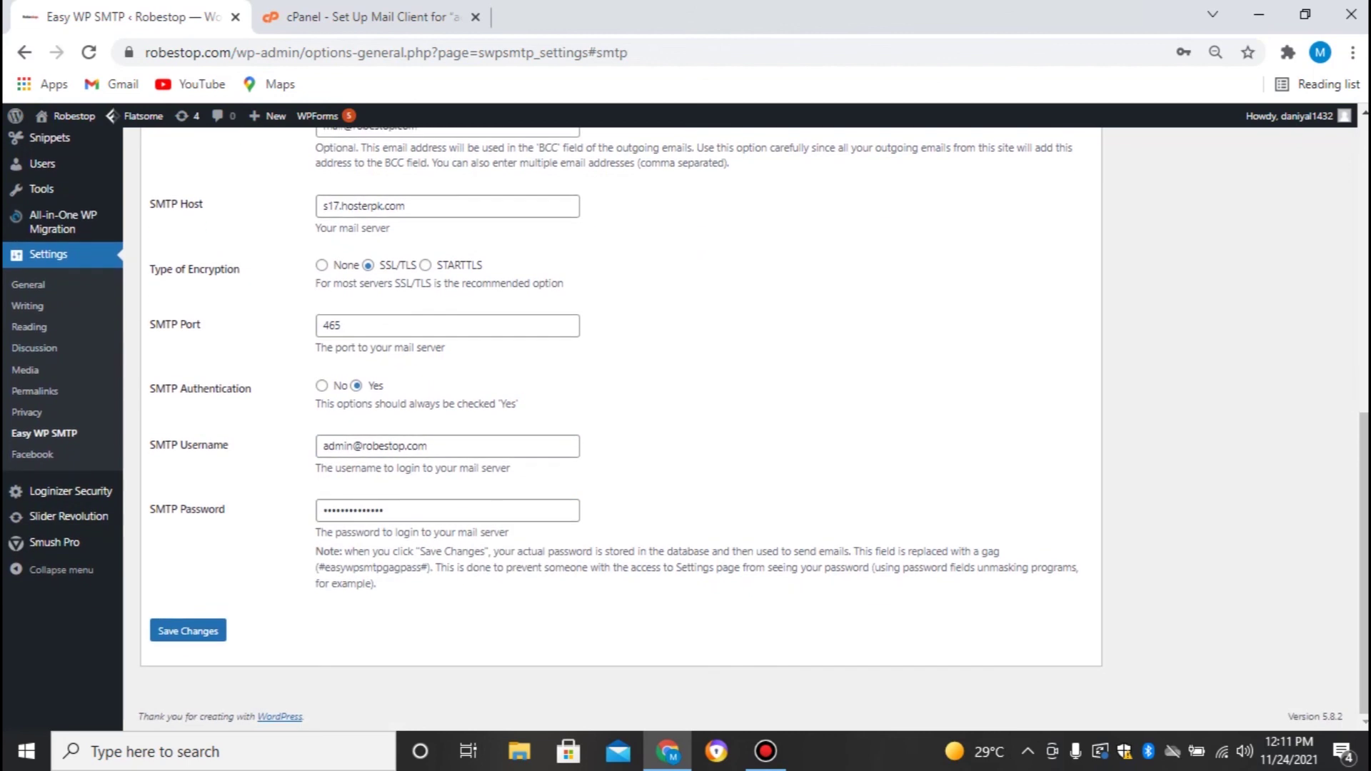
pyautogui.click(188, 630)
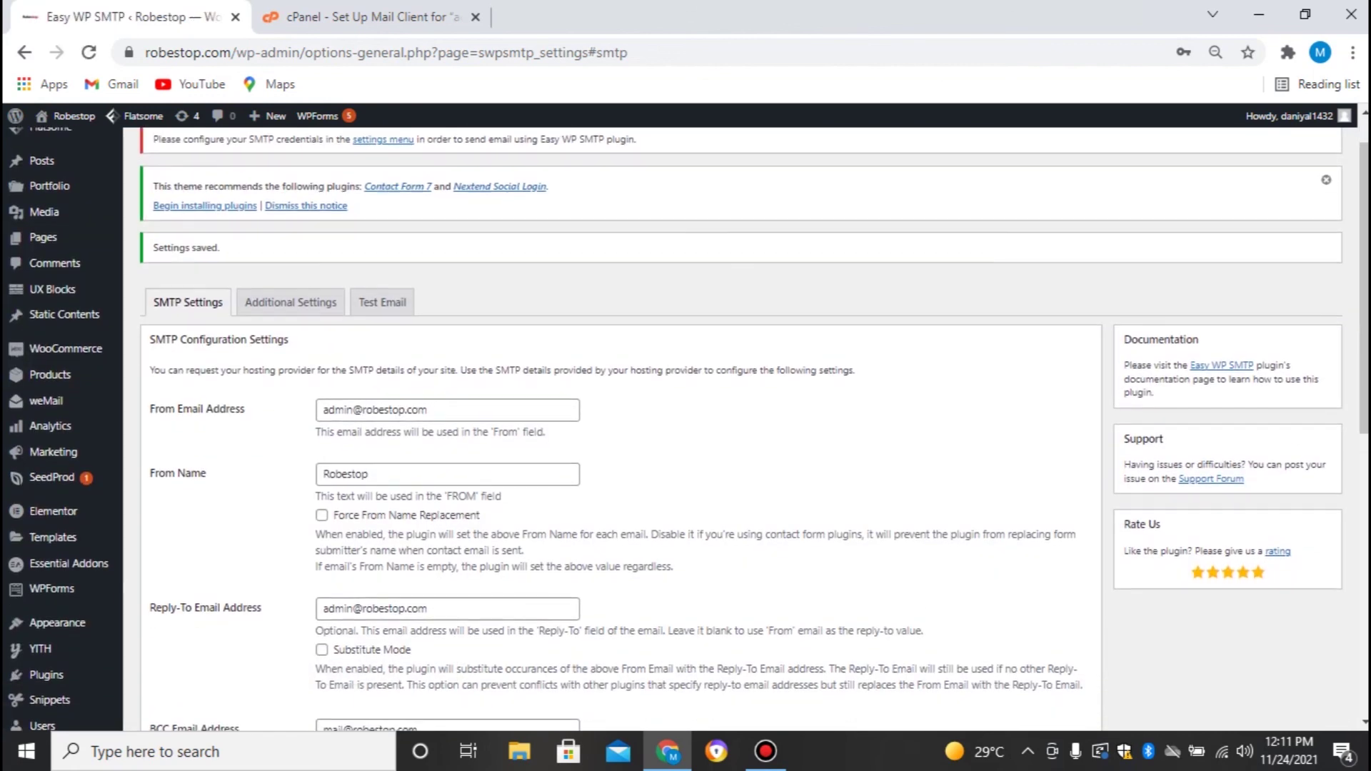
pyautogui.scroll(-6, 685, 428)
pyautogui.scroll(-2, 685, 428)
pyautogui.scroll(5, 685, 428)
pyautogui.scroll(3, 290, 350)
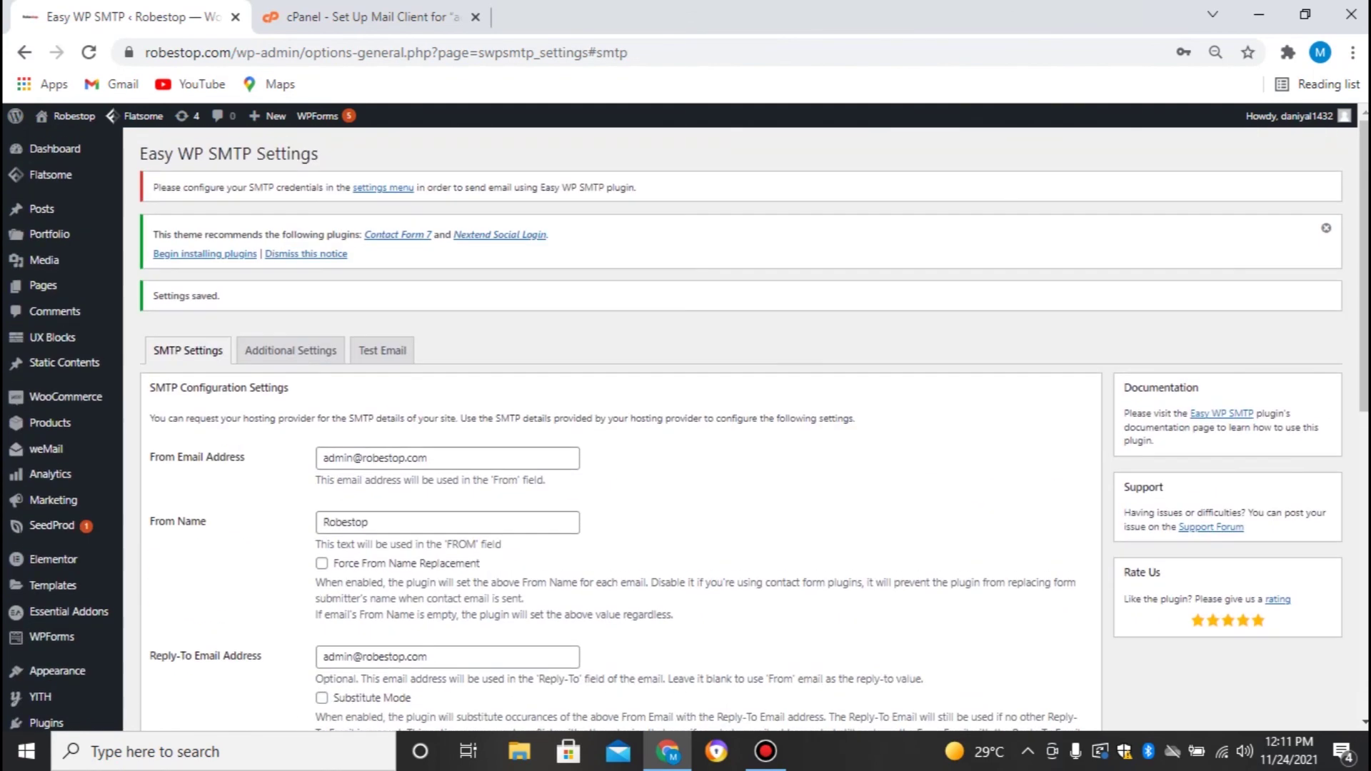
# Via Additional Settings, open the Test Email tab and enter the recipient's Gmail address in To
pyautogui.click(290, 350)
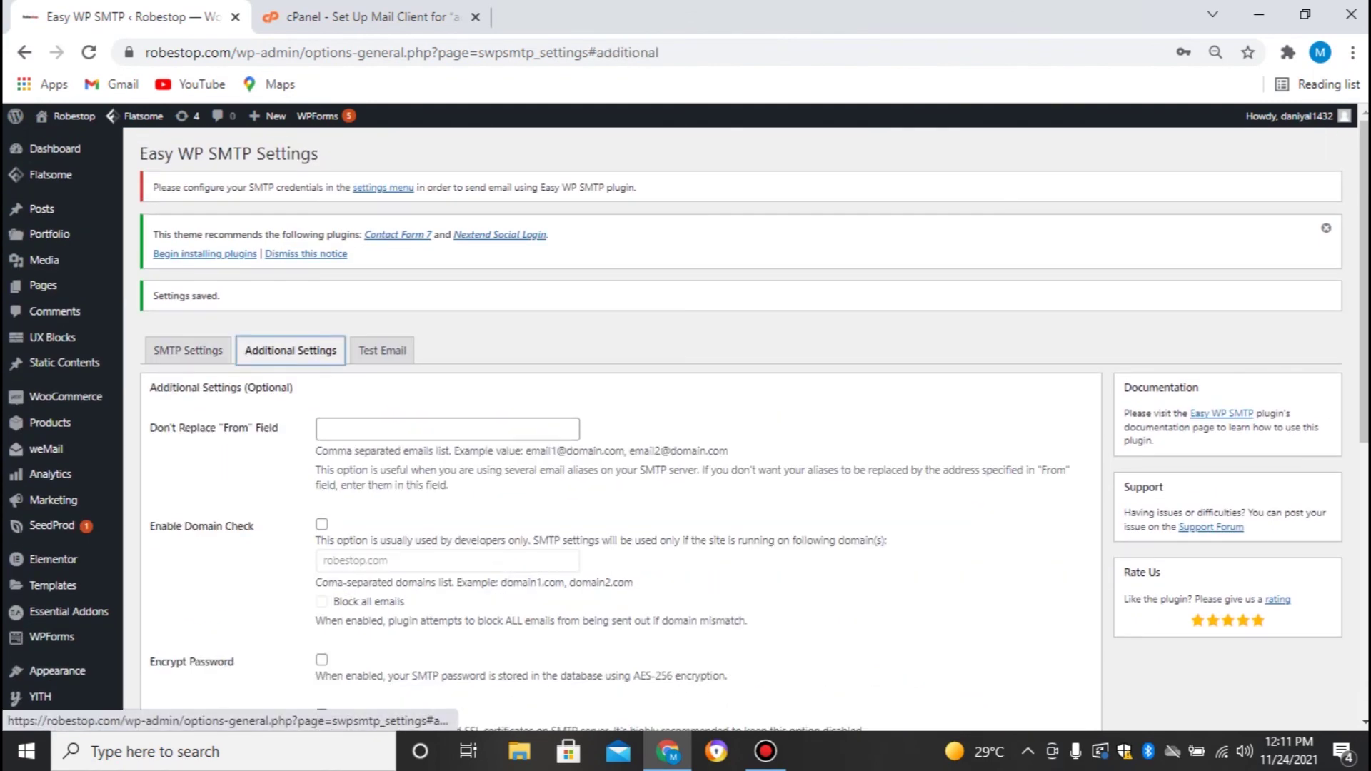
pyautogui.scroll(-2, 291, 350)
pyautogui.scroll(-2, 685, 429)
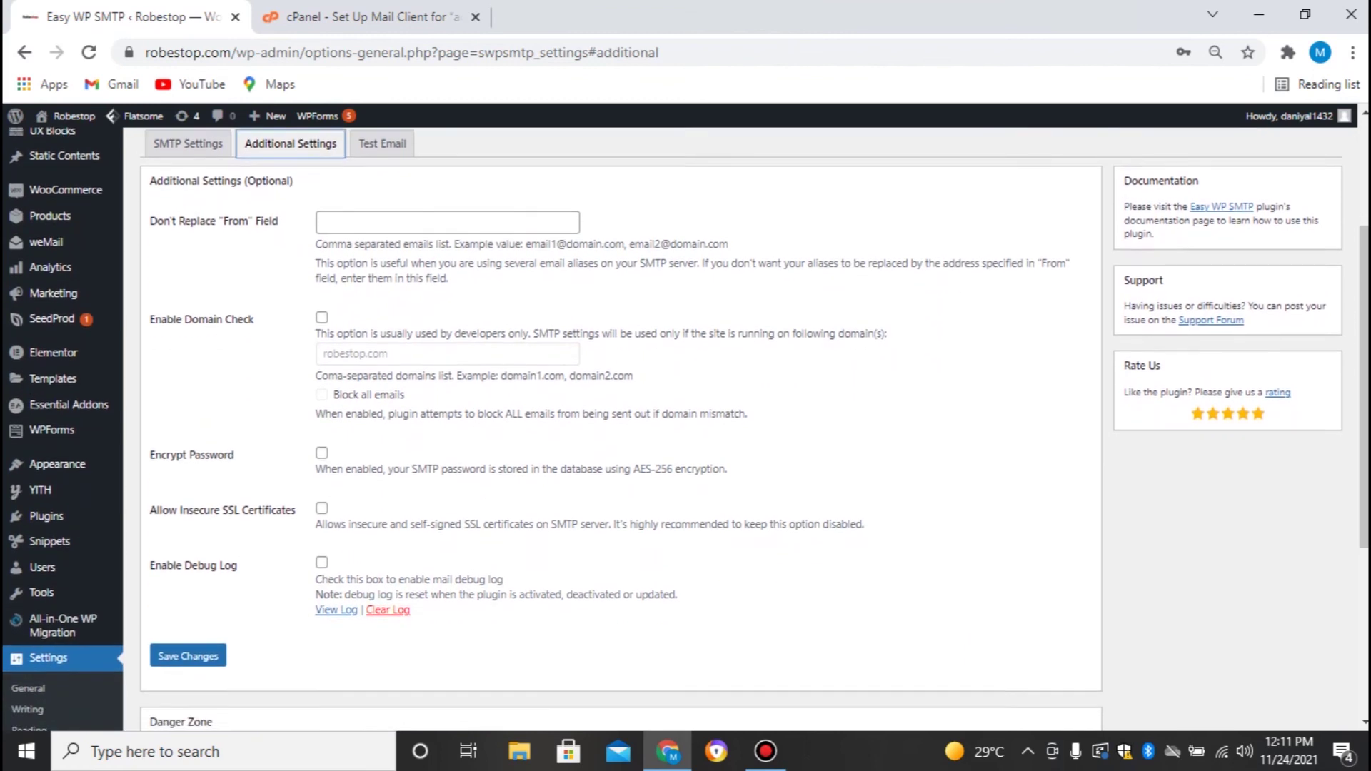
pyautogui.scroll(1, 686, 428)
pyautogui.scroll(1, 685, 429)
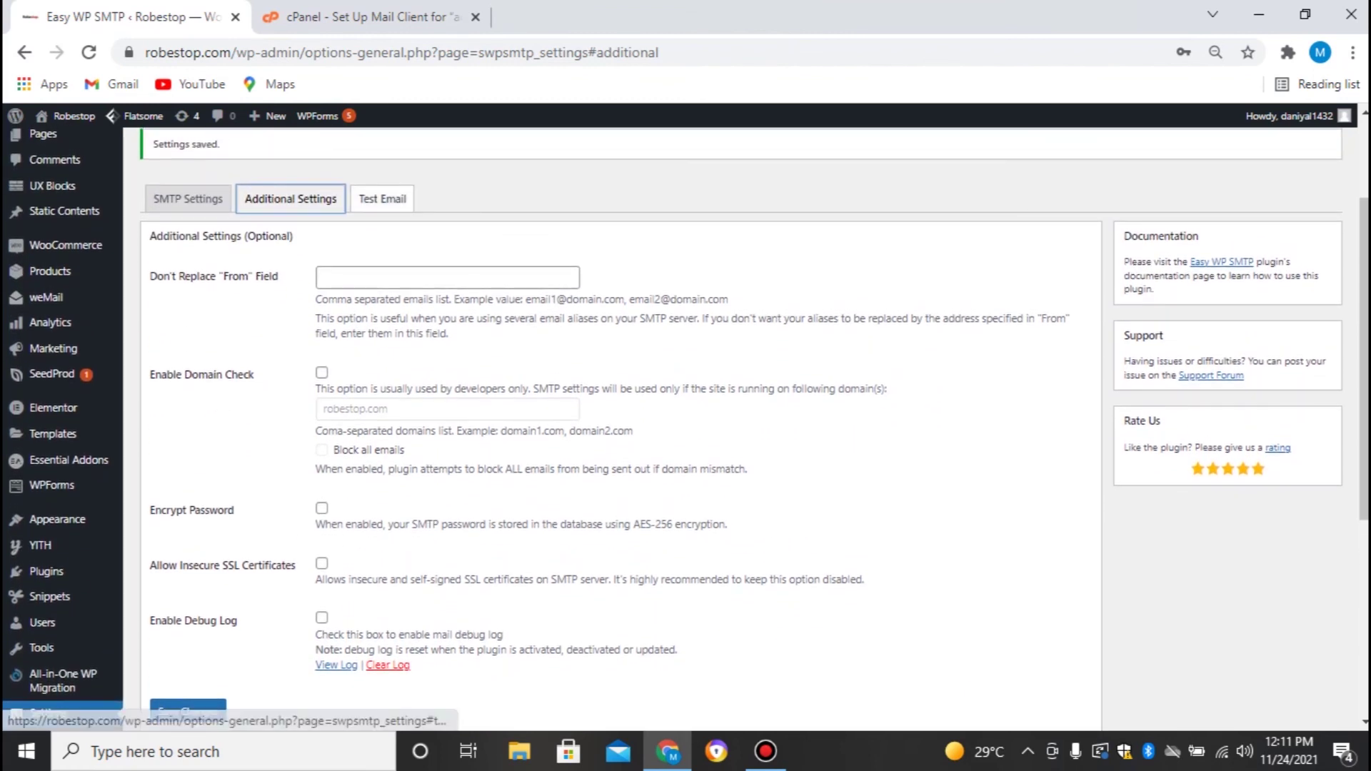
pyautogui.click(382, 199)
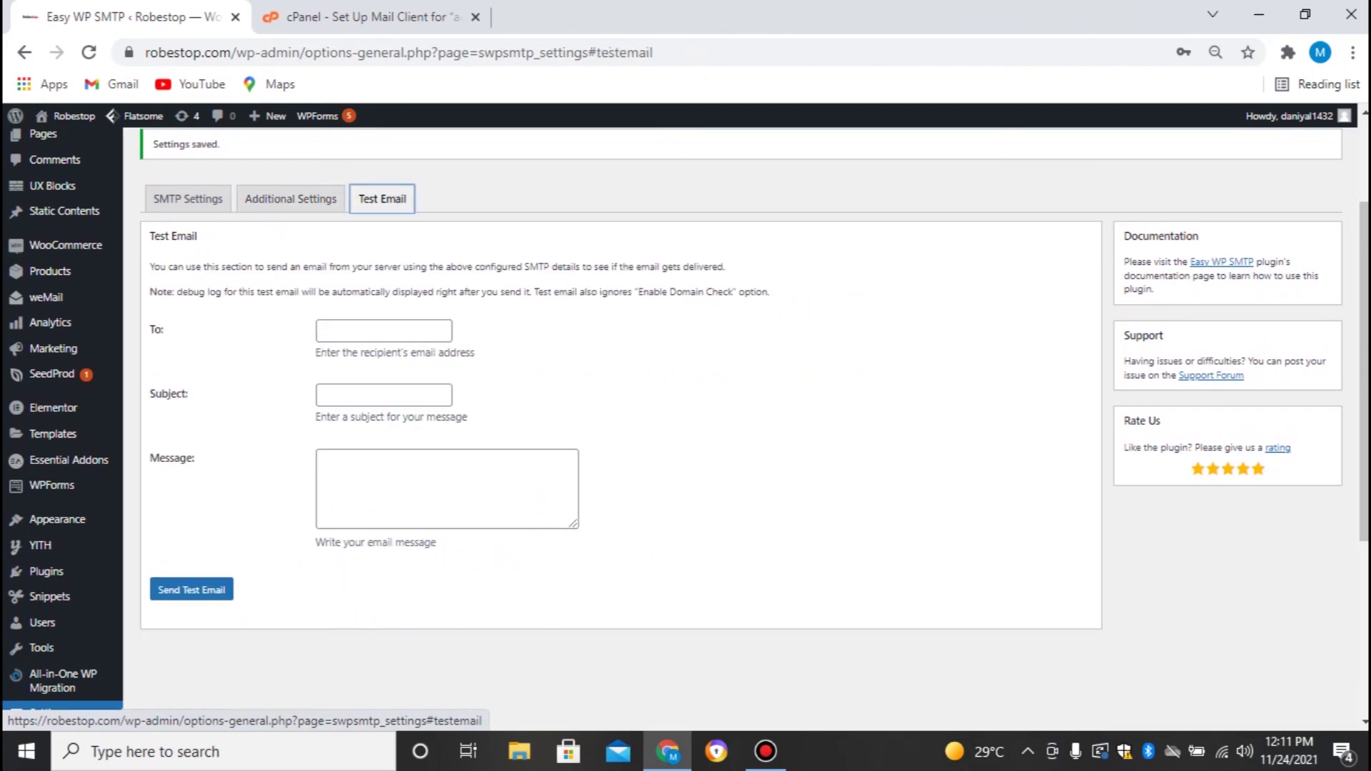
pyautogui.click(383, 331)
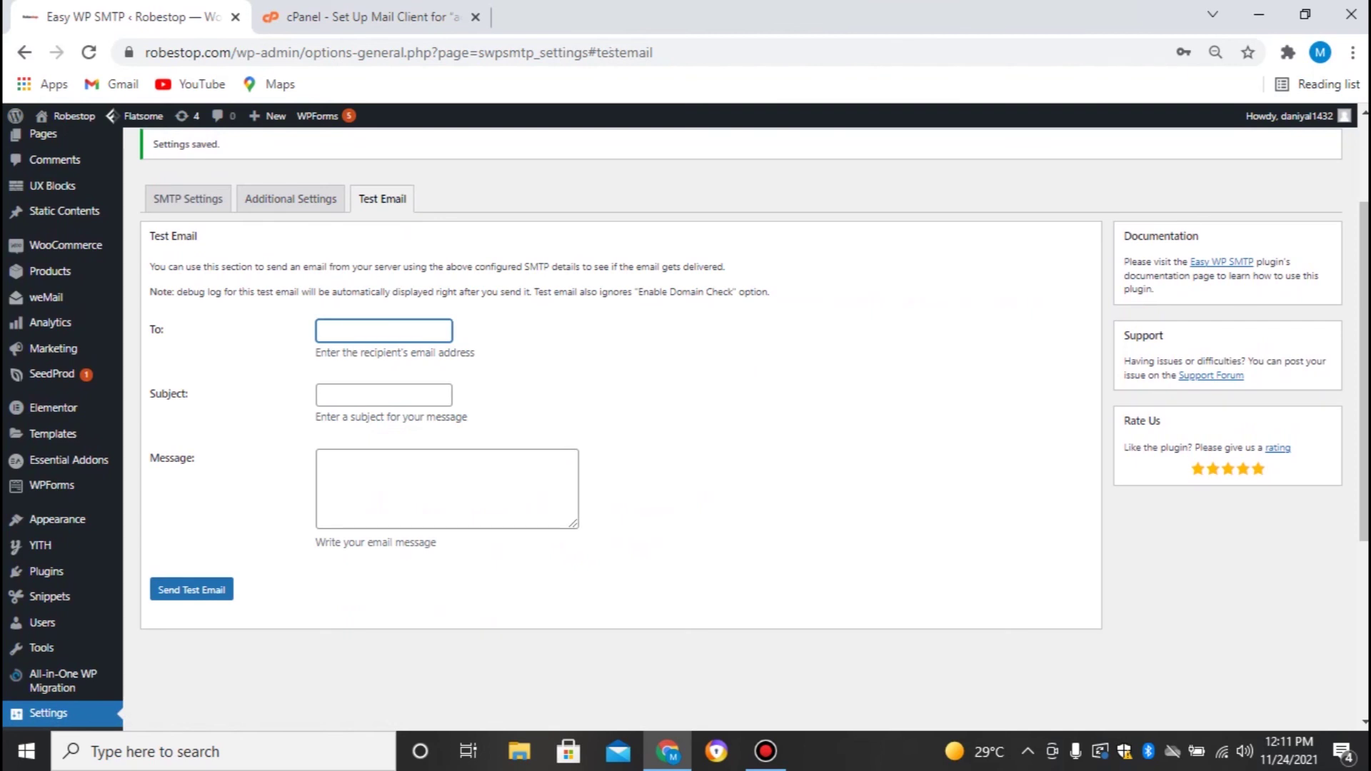
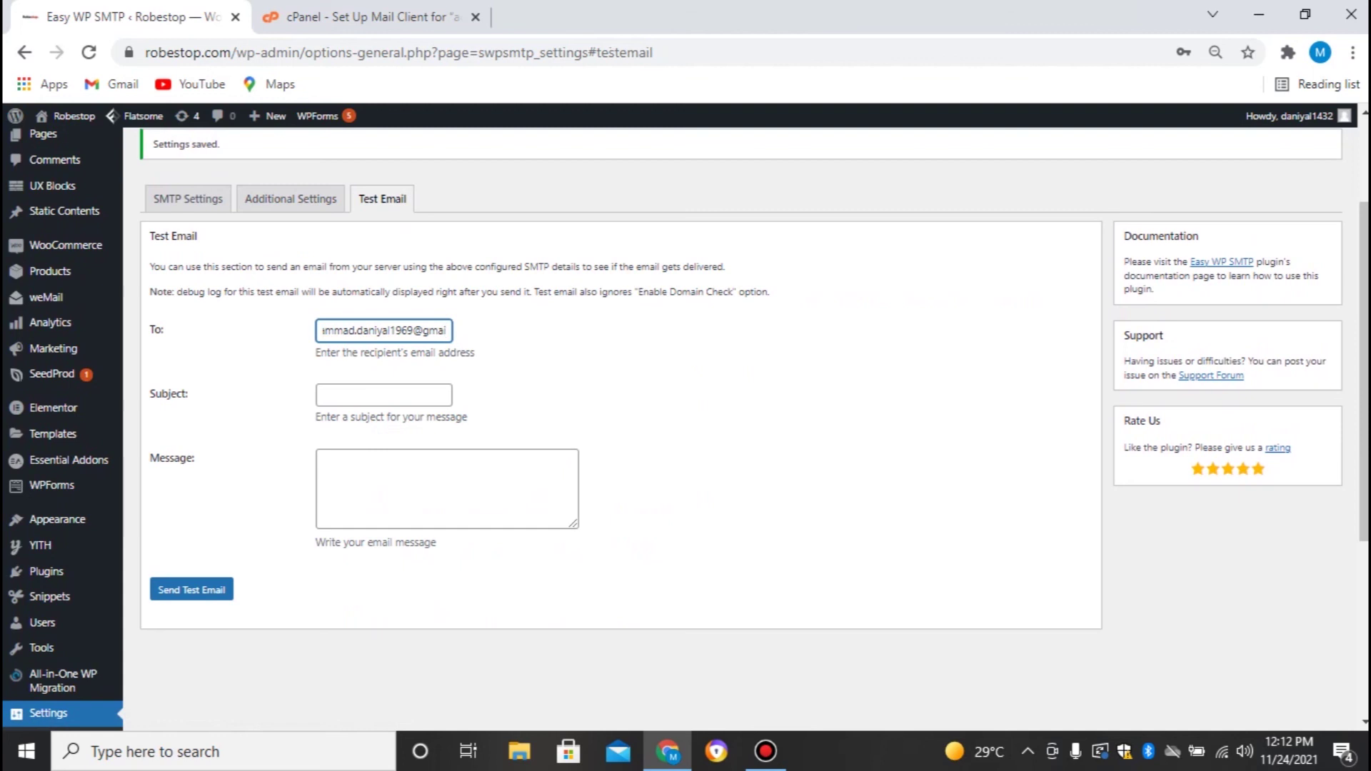
# Send a test email with subject 'Test Email' and message 'Hi, This is a test email'
pyautogui.click(384, 395)
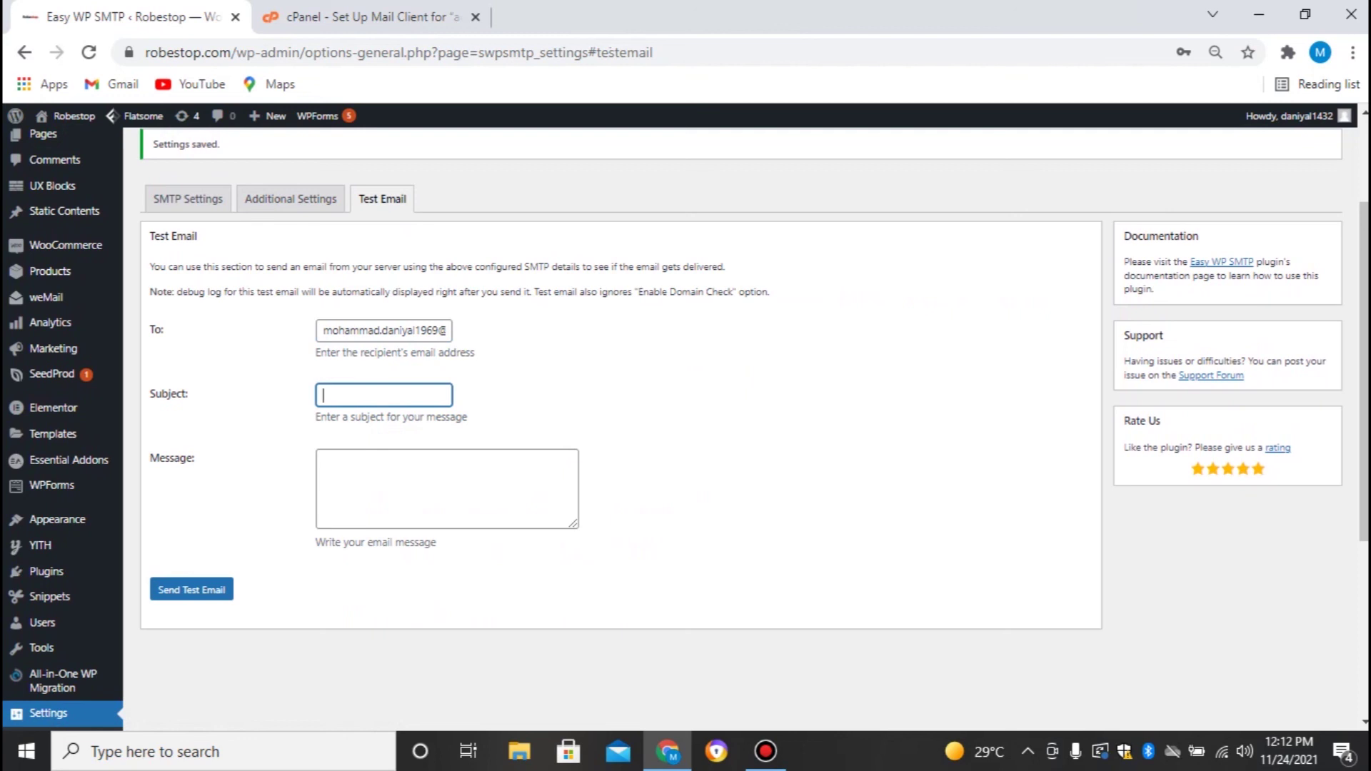
pyautogui.write('Test Email')
pyautogui.click(383, 474)
pyautogui.write('te')
pyautogui.press('BackSpace')
pyautogui.press('BackSpace')
pyautogui.write('Hi, T')
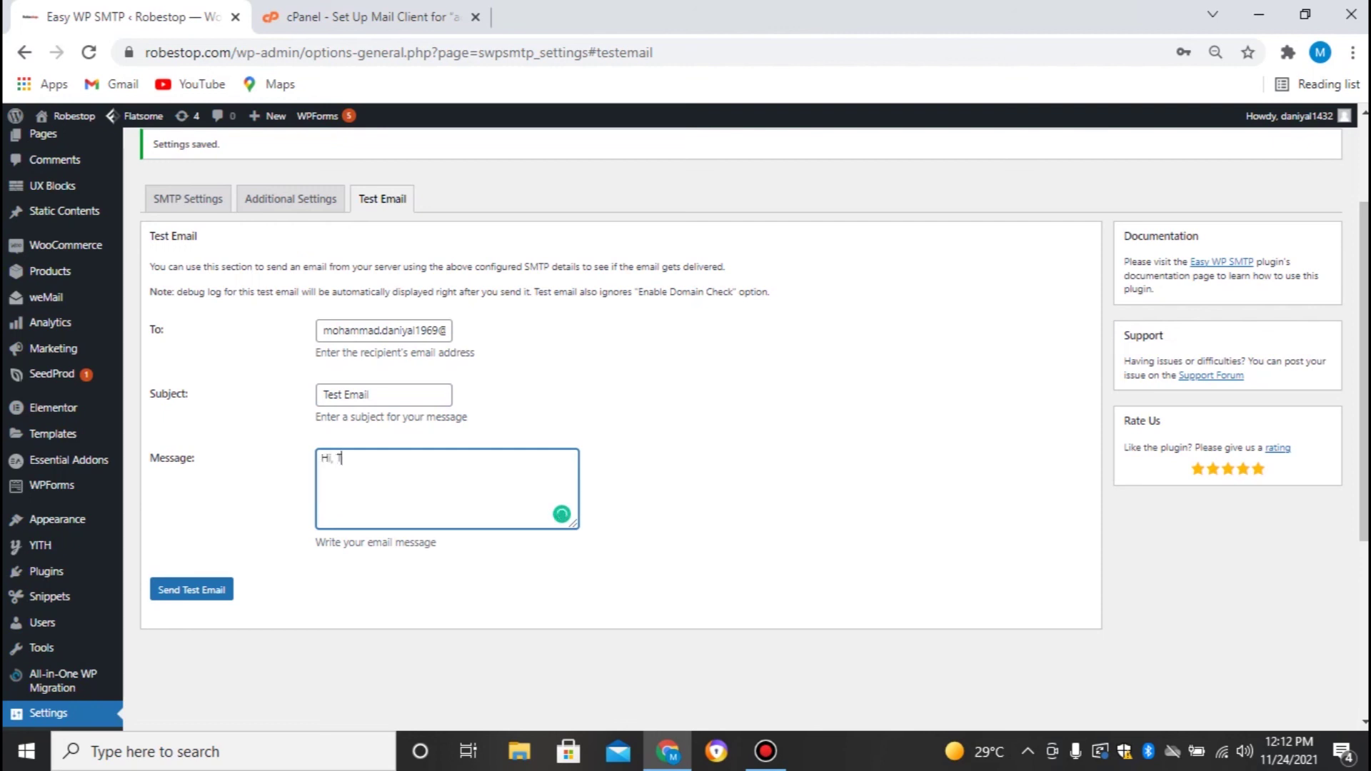
pyautogui.write('his is a test email')
pyautogui.moveTo(361, 457); pyautogui.dragTo(320, 457)
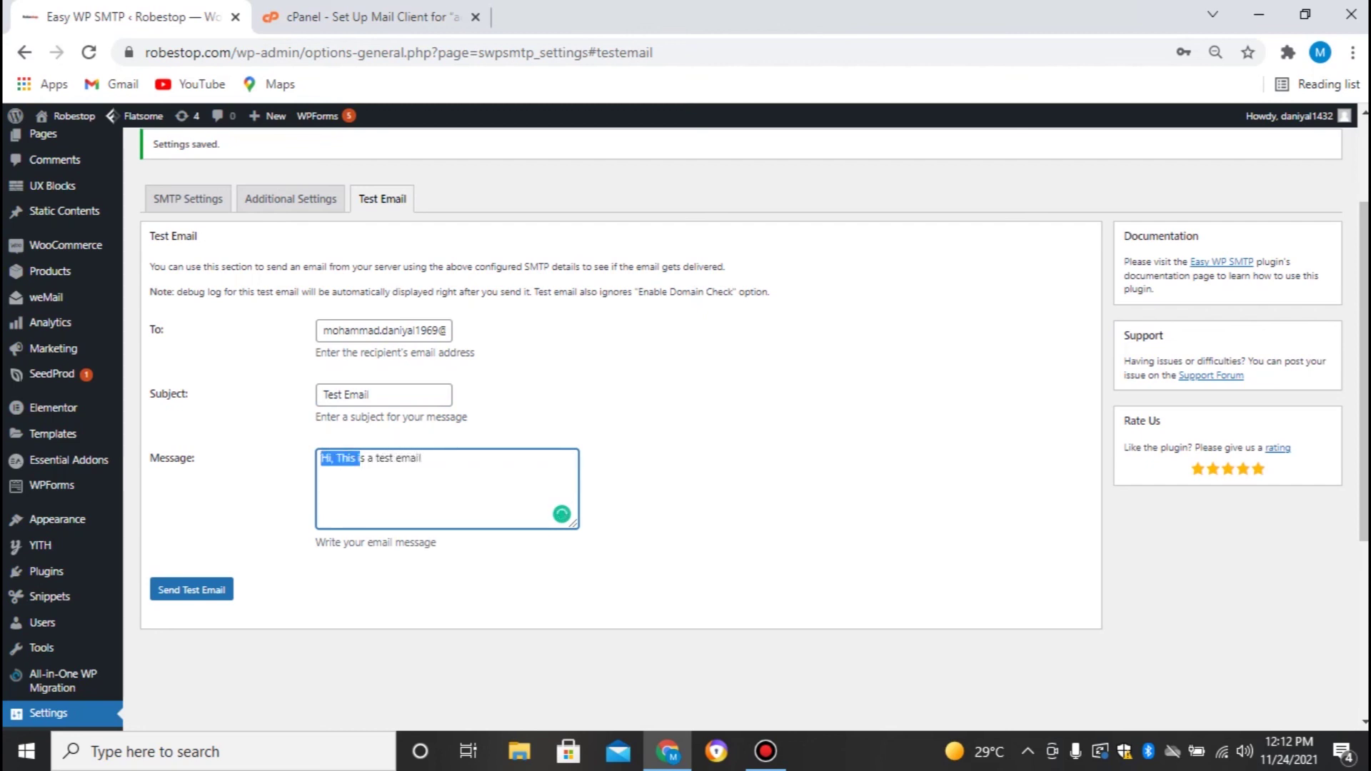
pyautogui.click(422, 458)
pyautogui.click(192, 589)
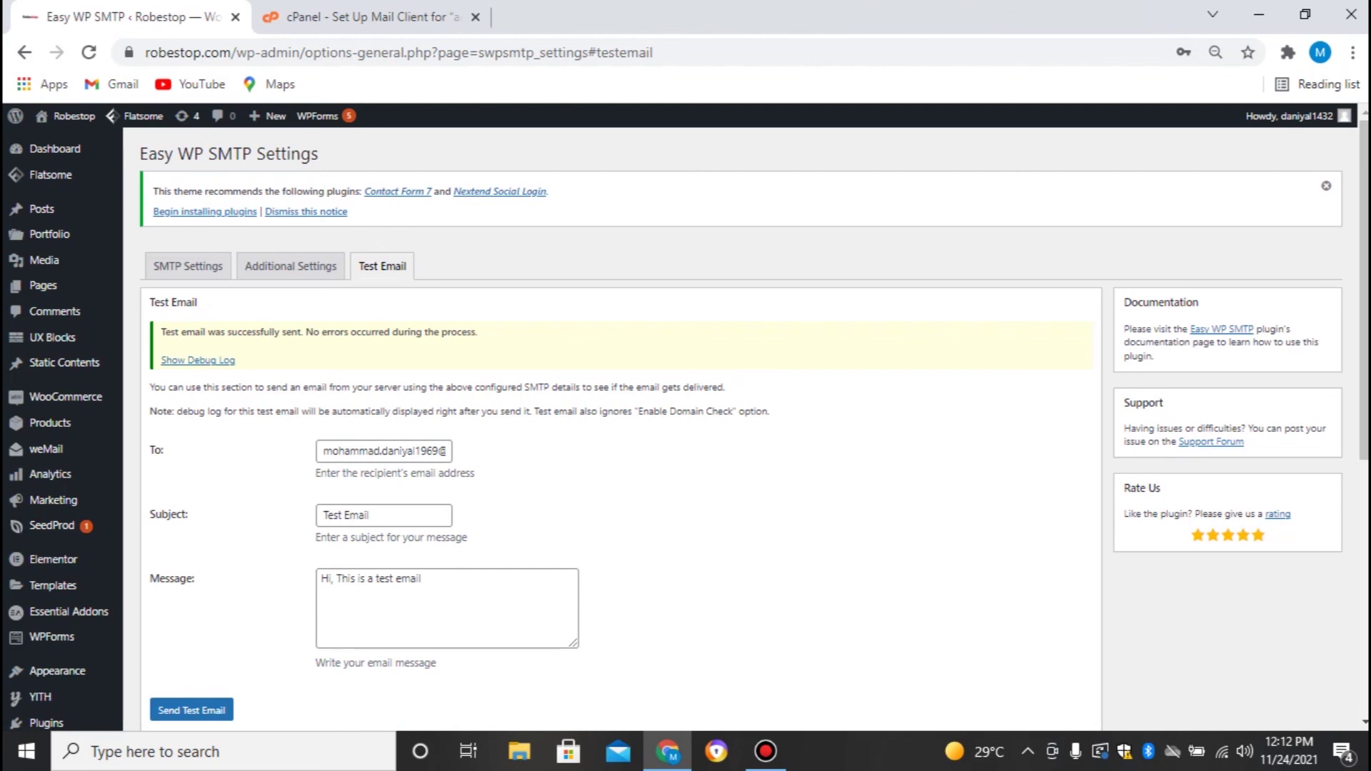
# Confirm Robestop's 'Test Email' arrived in the Gmail inbox, then return to the Easy WP SMTP Test Email page
pyautogui.scroll(-3, 714, 429)
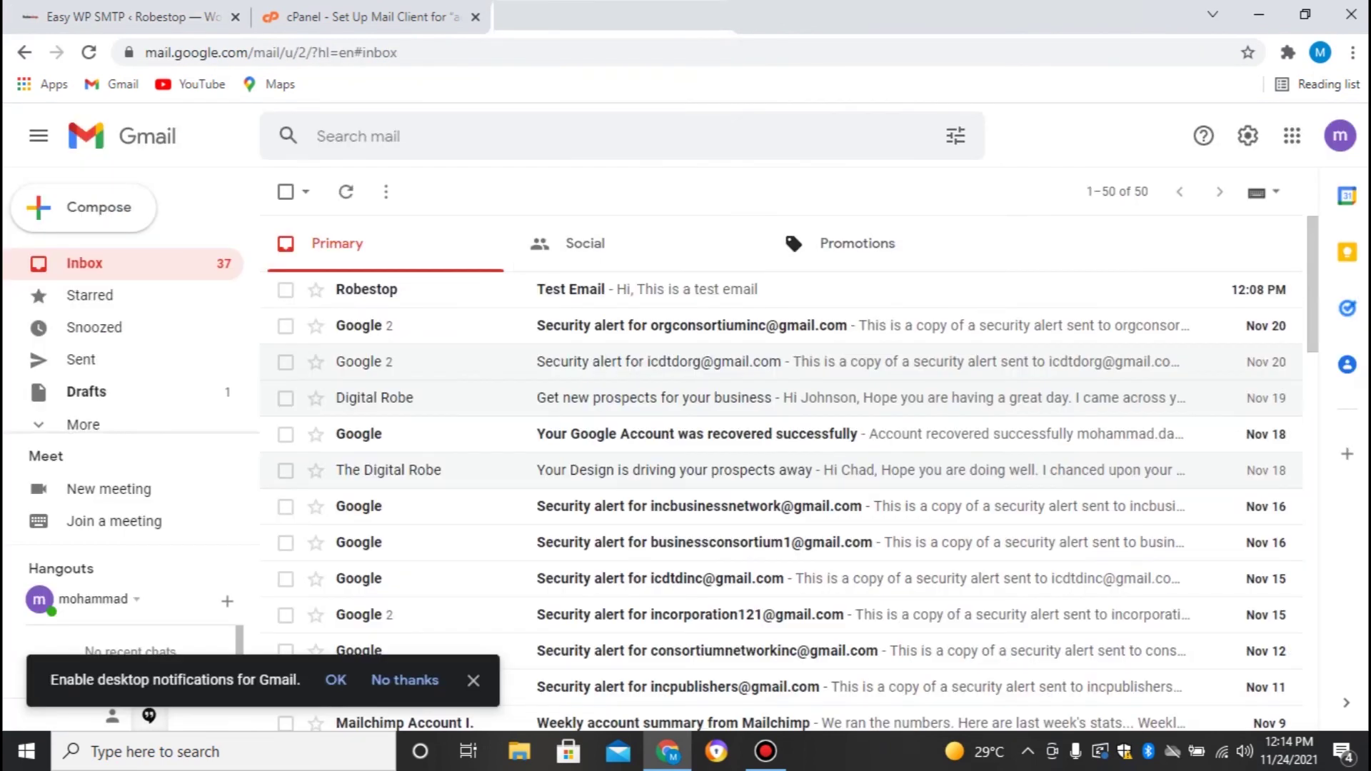
pyautogui.click(785, 289)
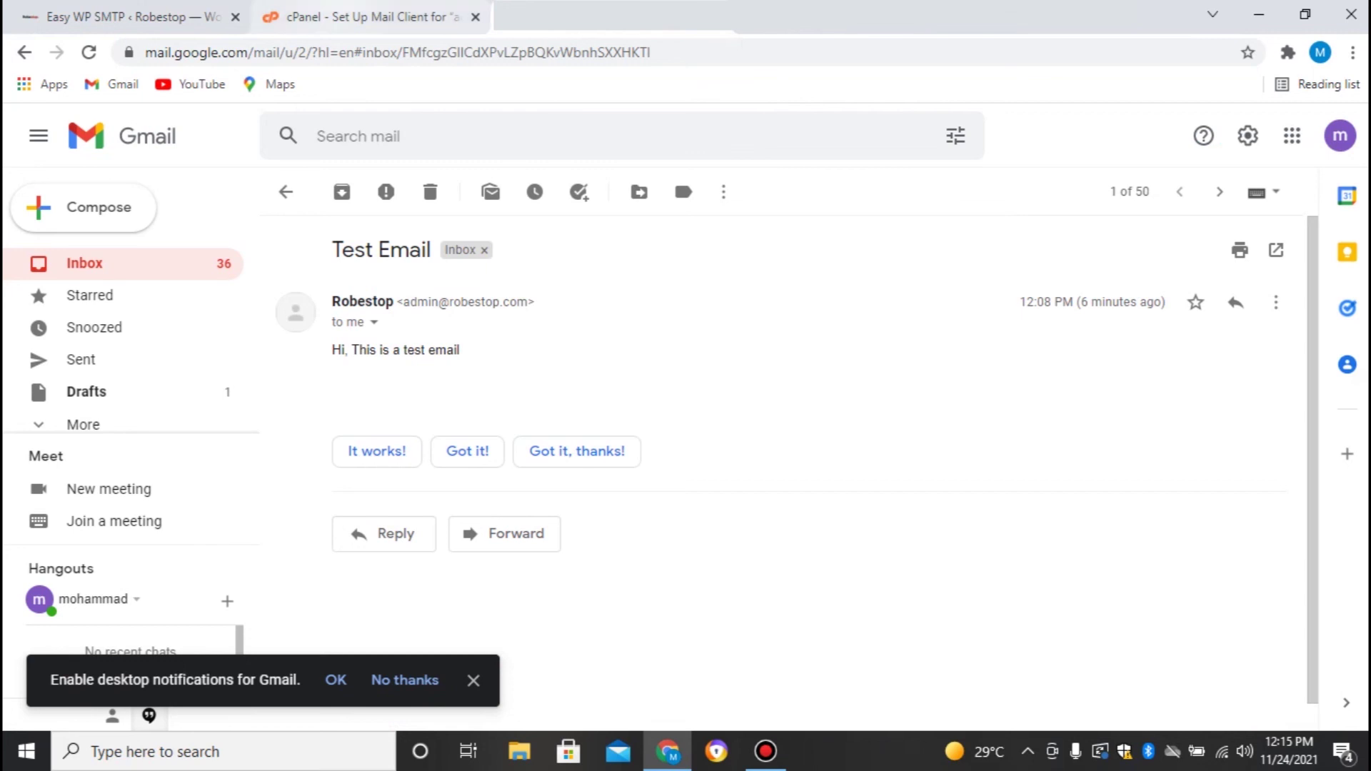
pyautogui.click(133, 18)
pyautogui.scroll(3, 685, 428)
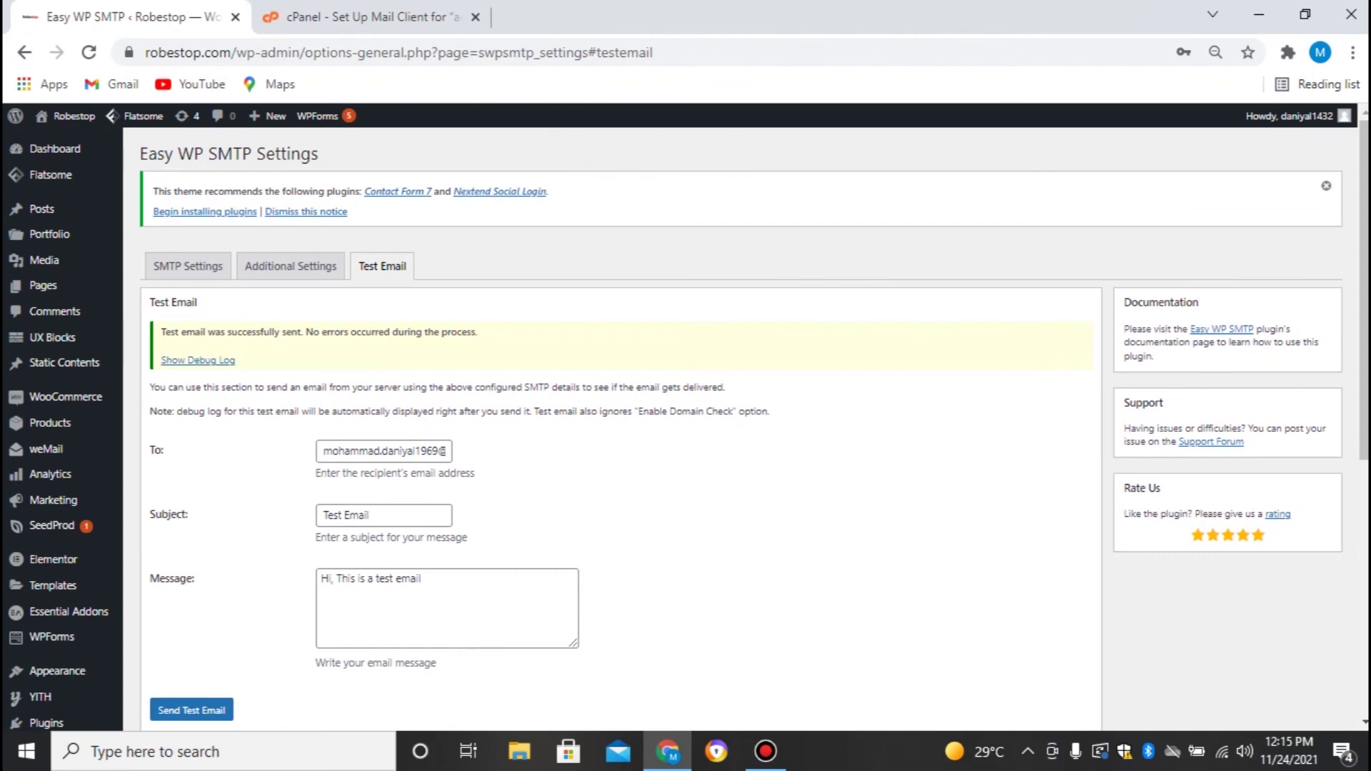